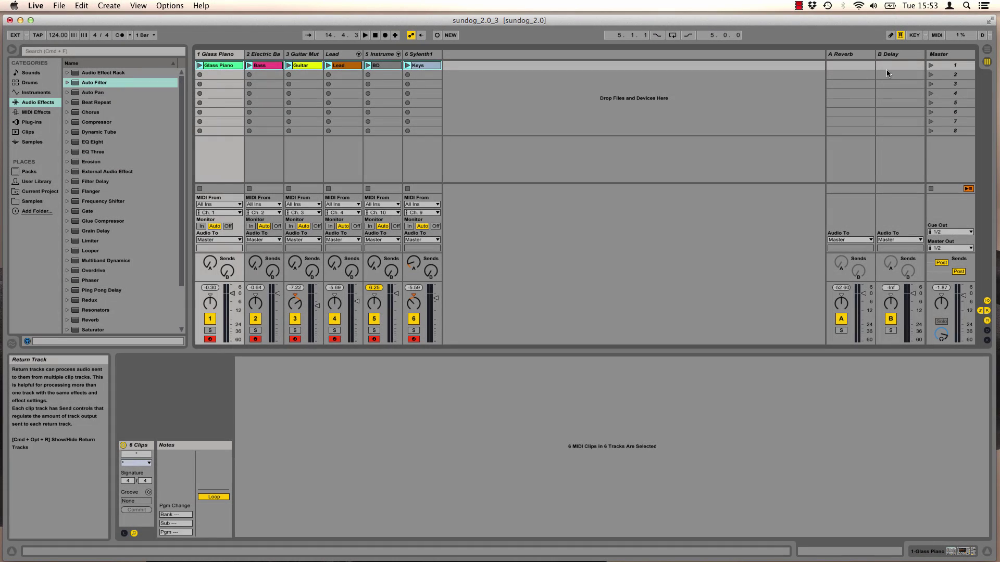
# Launch the first scene and view the notes of the Bass, Guitar, Lead and Keys clips while they play
pyautogui.click(930, 65)
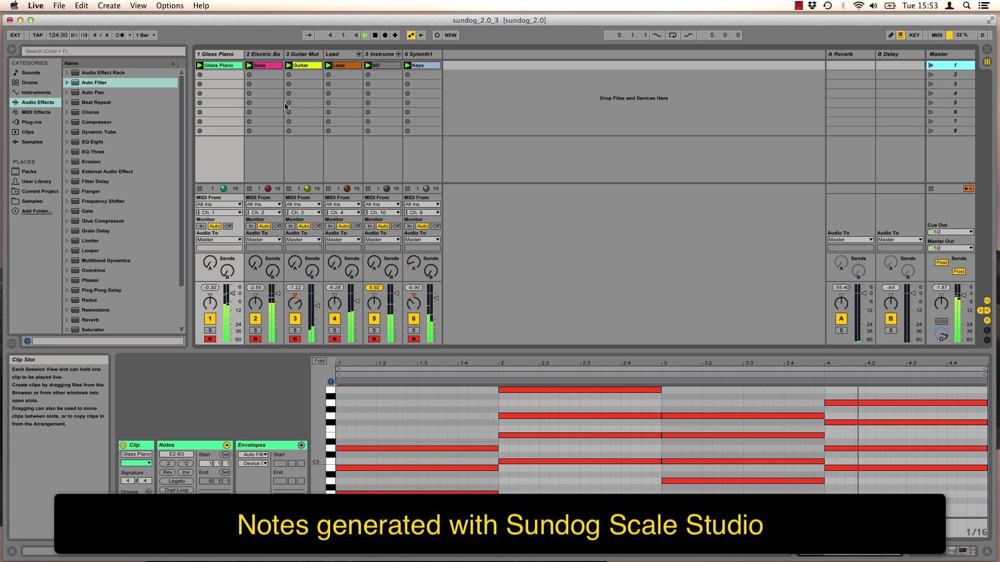
pyautogui.click(267, 65)
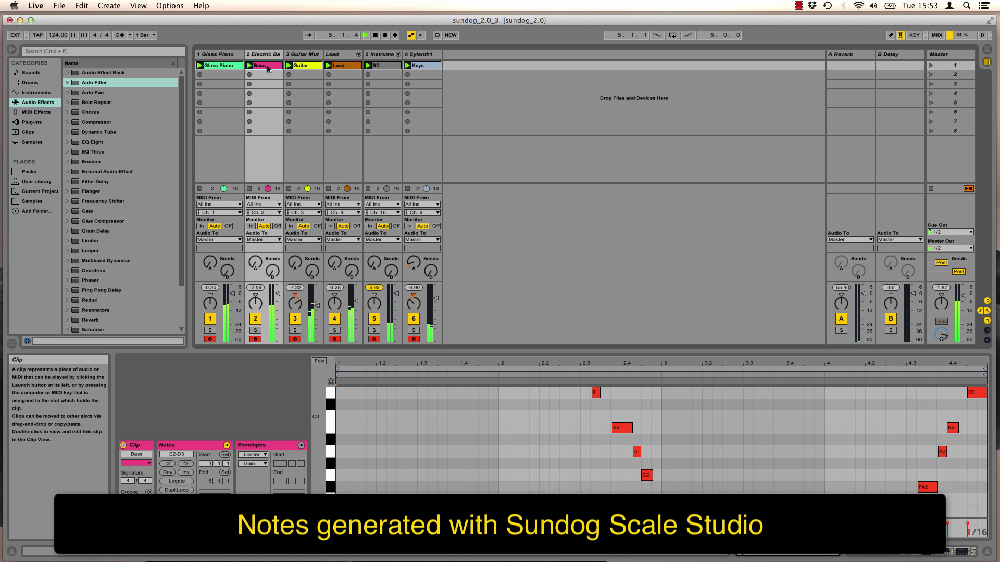
pyautogui.click(314, 67)
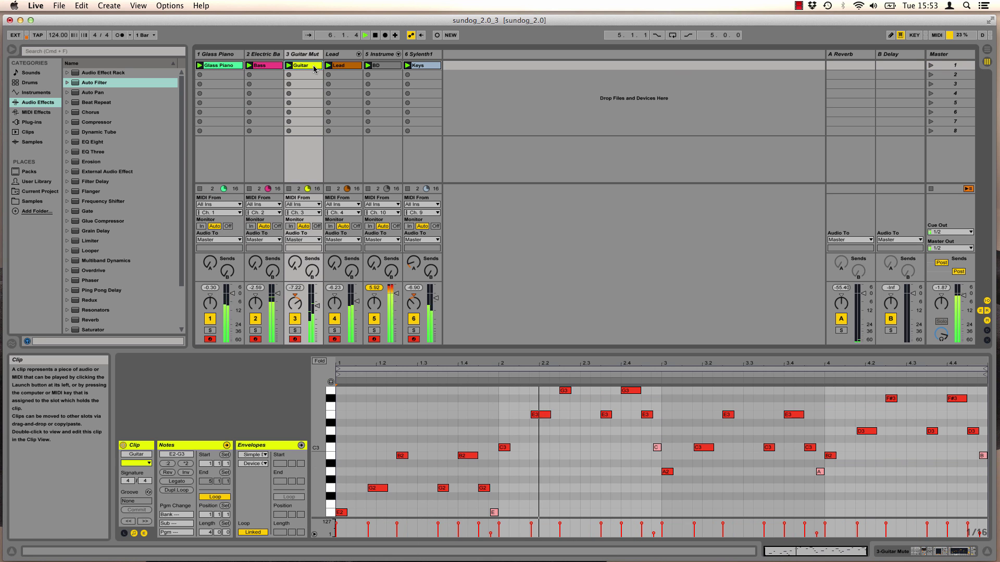
pyautogui.click(346, 67)
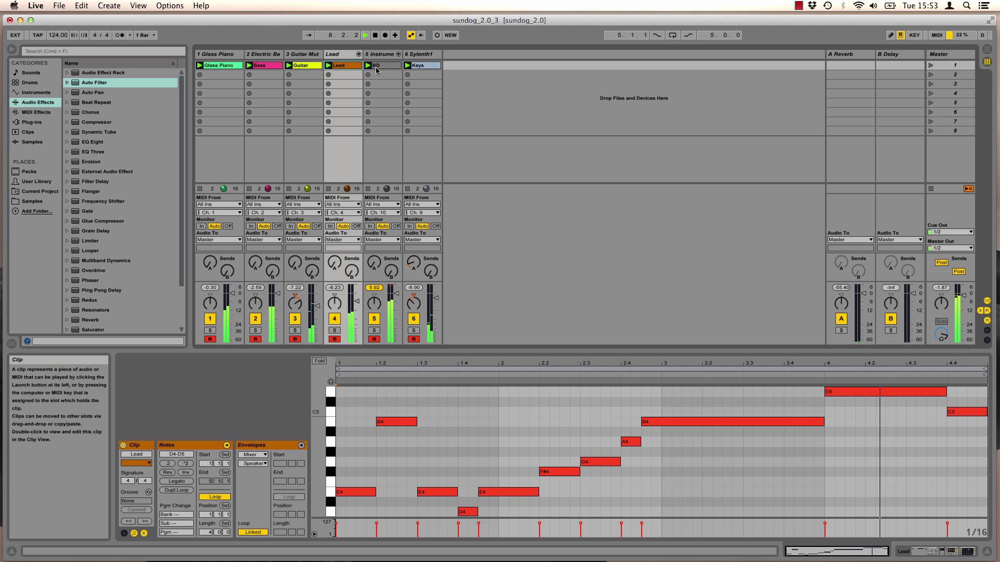
pyautogui.click(419, 67)
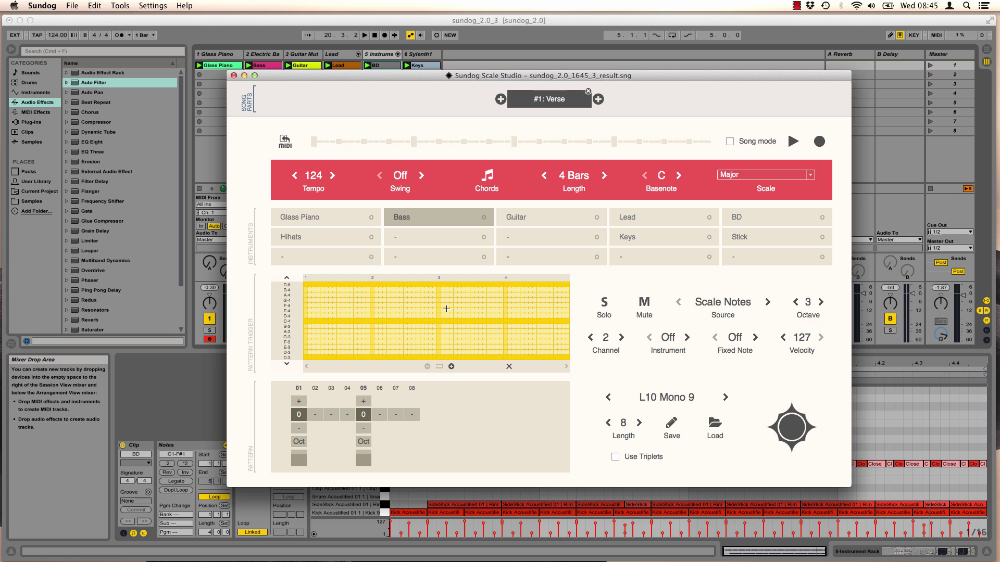
# Switch to Sundog Scale Studio and check the MIDI device settings in its preferences
pyautogui.click(41, 5)
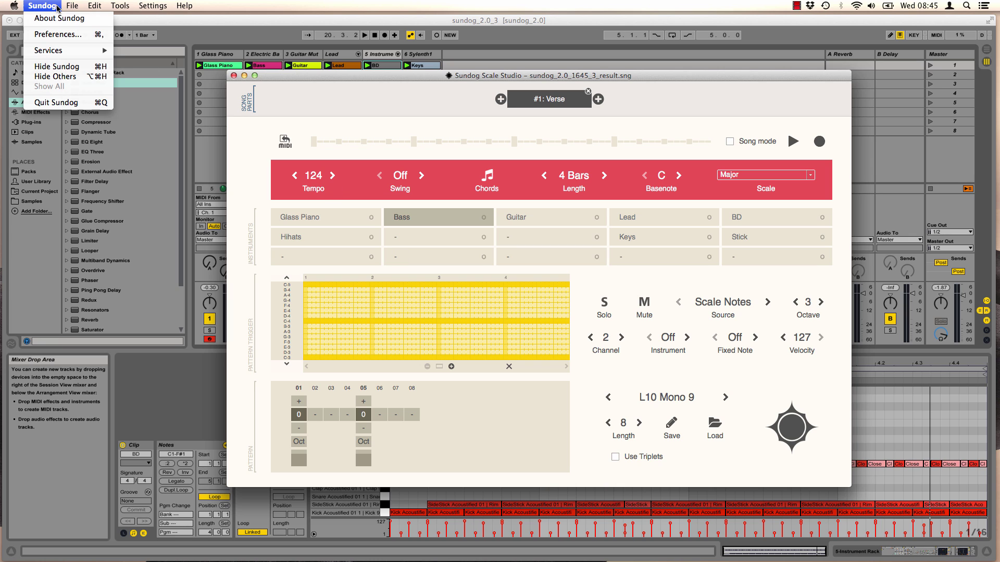
pyautogui.click(53, 34)
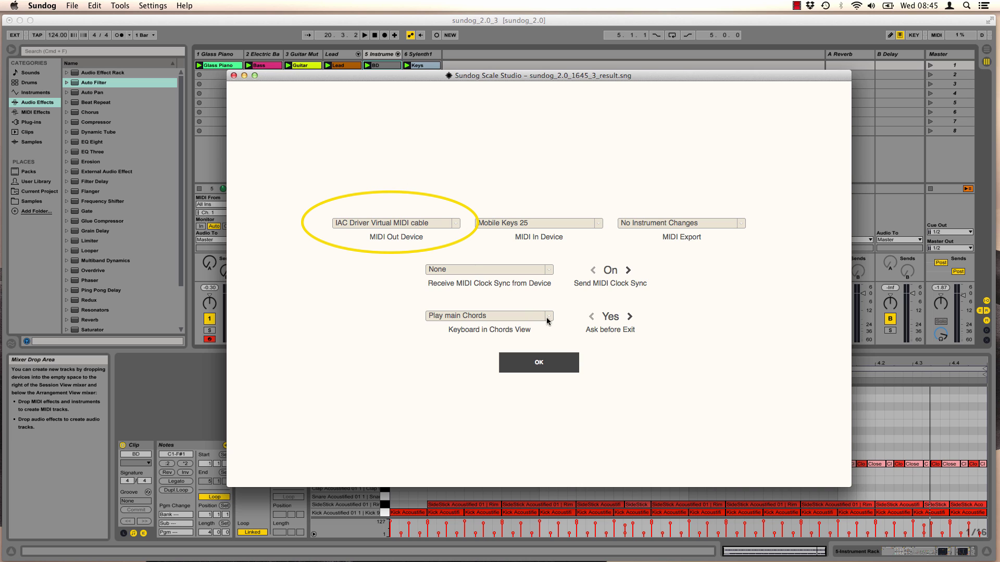
pyautogui.click(558, 367)
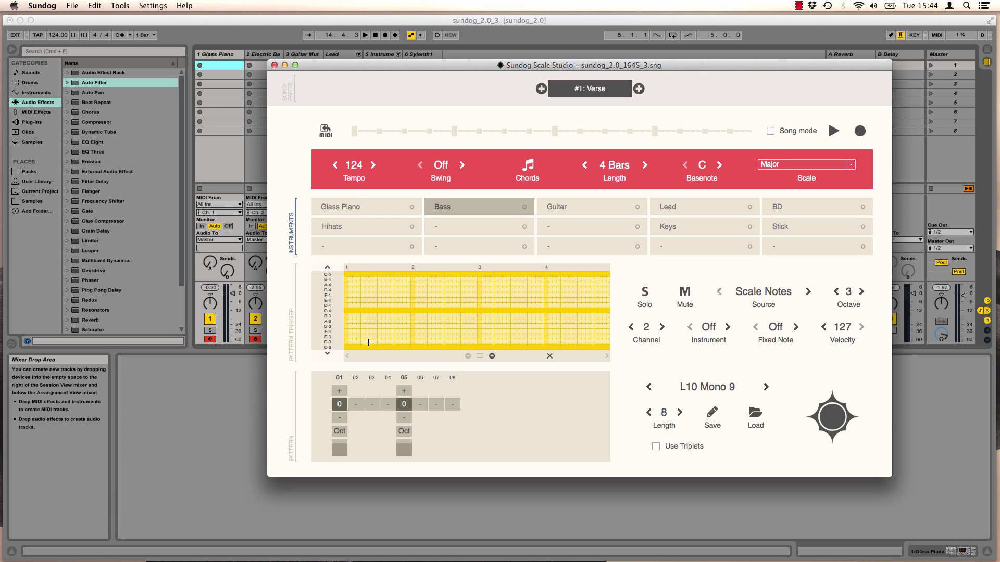
# Audition several scale notes of the Bass instrument on the Pattern Trigger's note keys
pyautogui.click(328, 346)
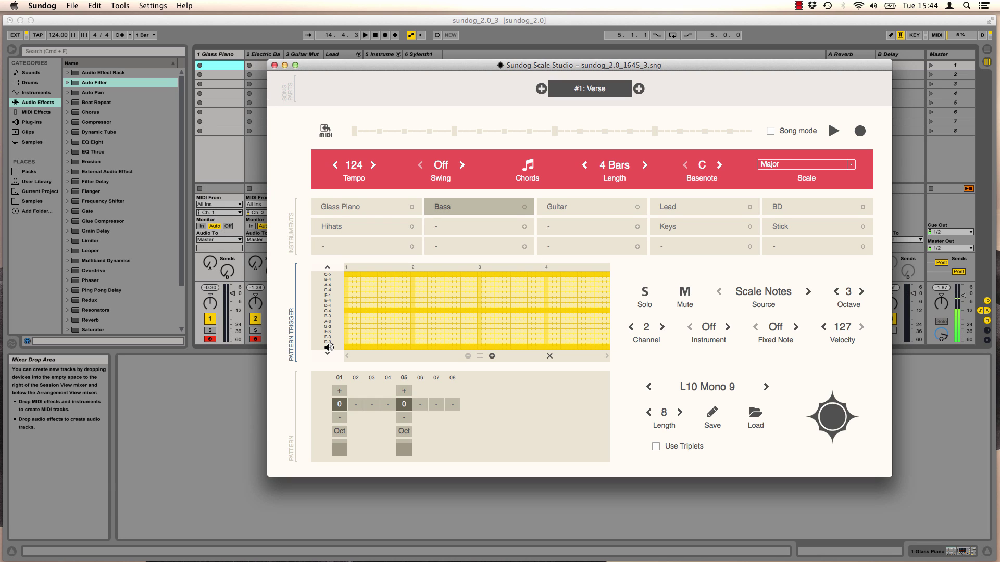
pyautogui.moveTo(373, 72); pyautogui.dragTo(415, 72)
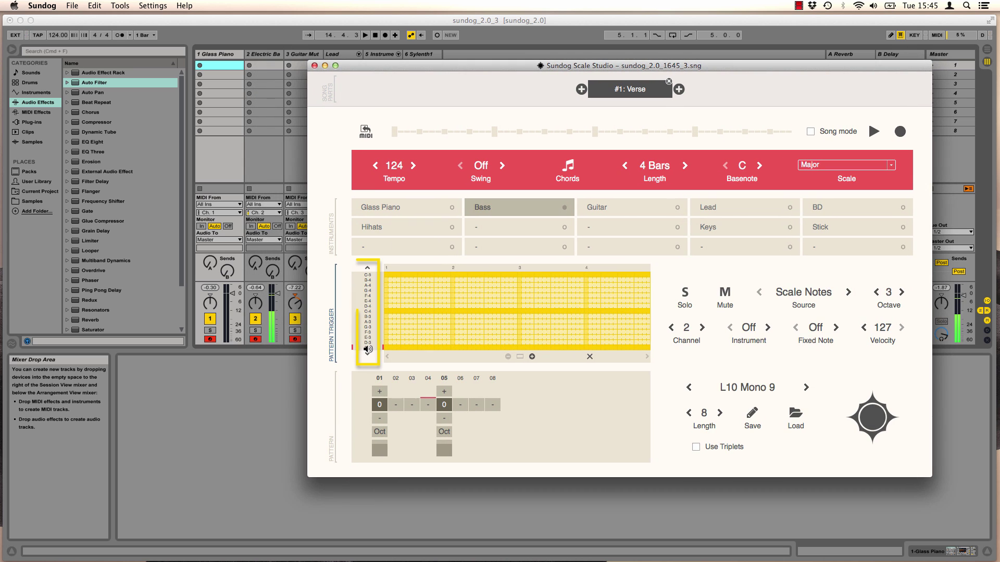
pyautogui.click(368, 292)
pyautogui.click(368, 291)
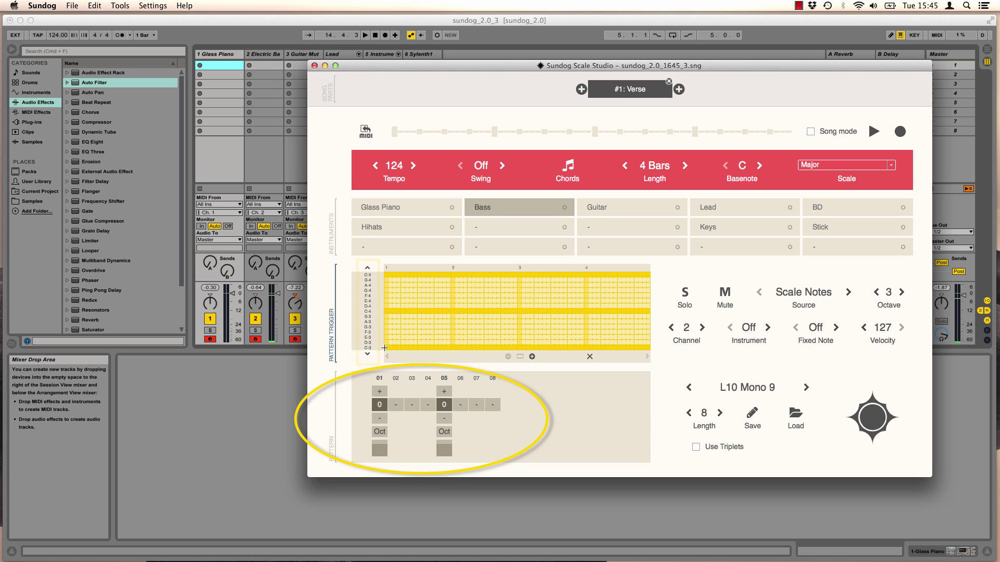
# Draw Bass triggers on C-3 across four bars, with a run down from C-4 ending bar 2 and up to C-4 ending bar 4; play them
pyautogui.moveTo(386, 348); pyautogui.dragTo(648, 347)
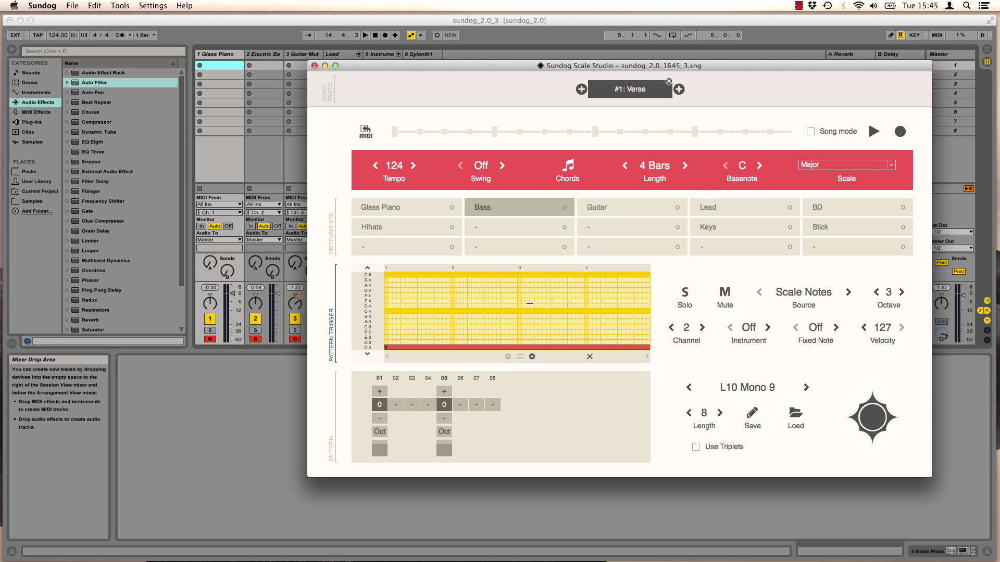
pyautogui.moveTo(485, 311); pyautogui.dragTo(520, 354)
pyautogui.moveTo(619, 348); pyautogui.dragTo(648, 311)
pyautogui.press('space')
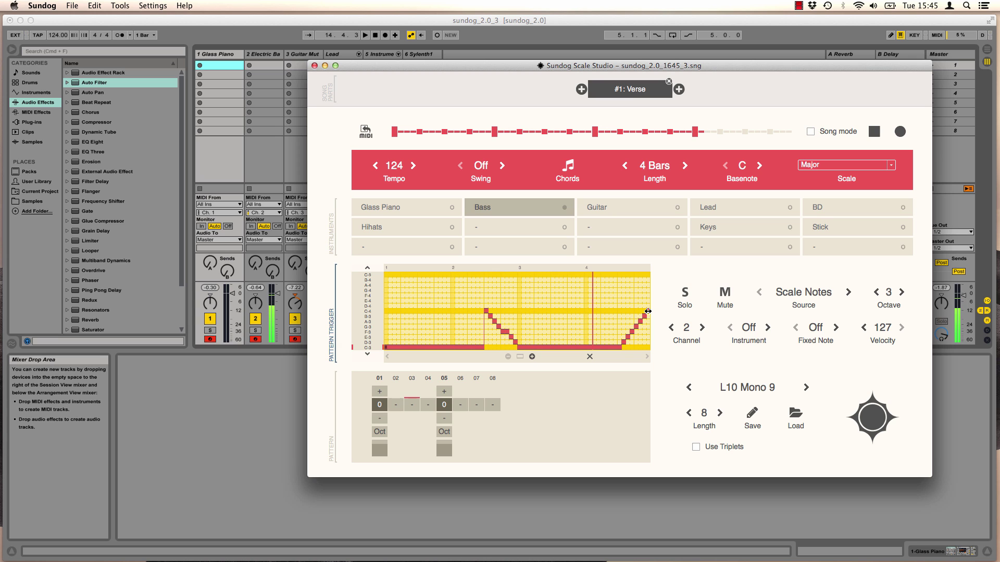
pyautogui.press('space')
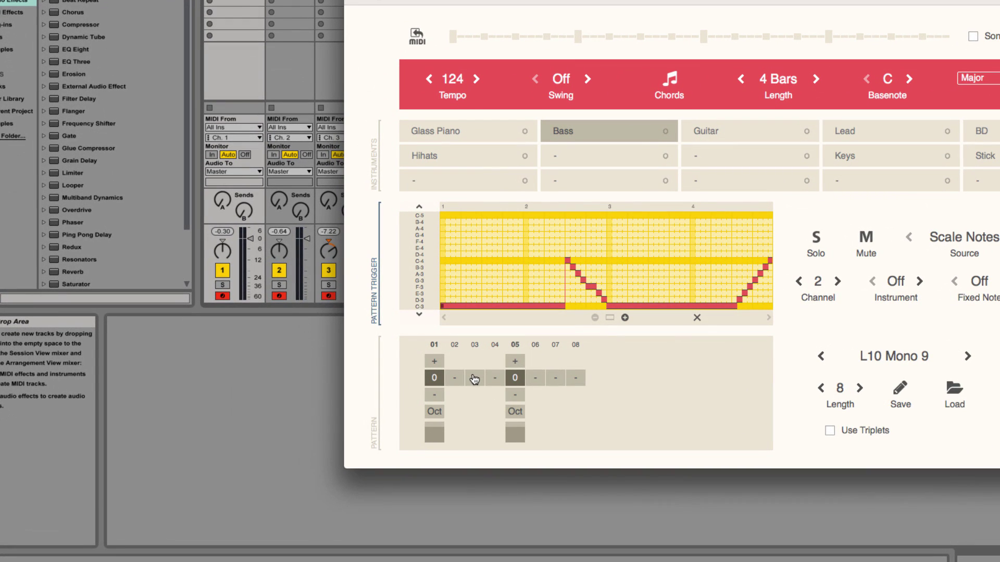
# Add a 0 note on step 03 and a # on step 07 of the Bass pattern, playing back each change
pyautogui.click(426, 399)
pyautogui.press('space')
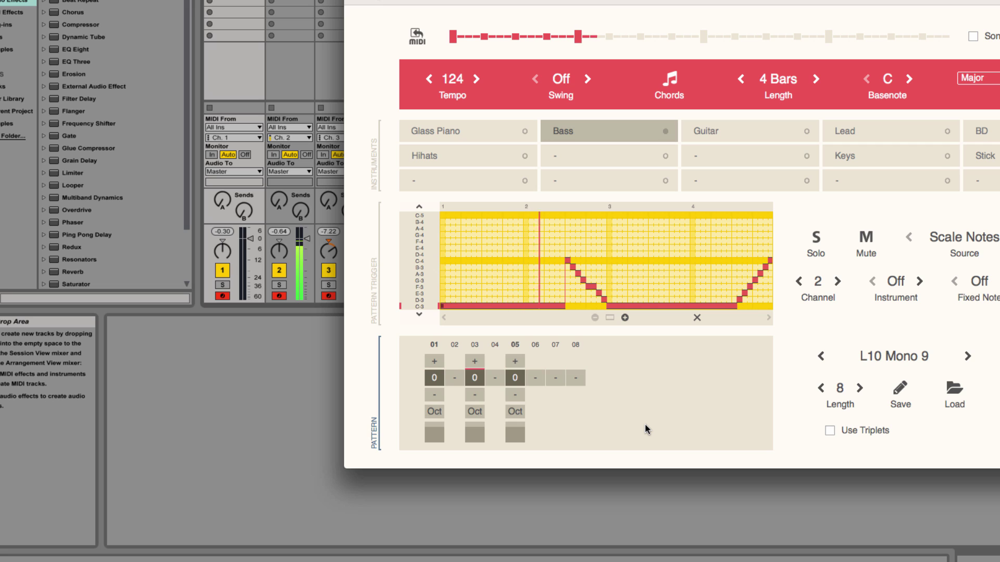
pyautogui.press('space')
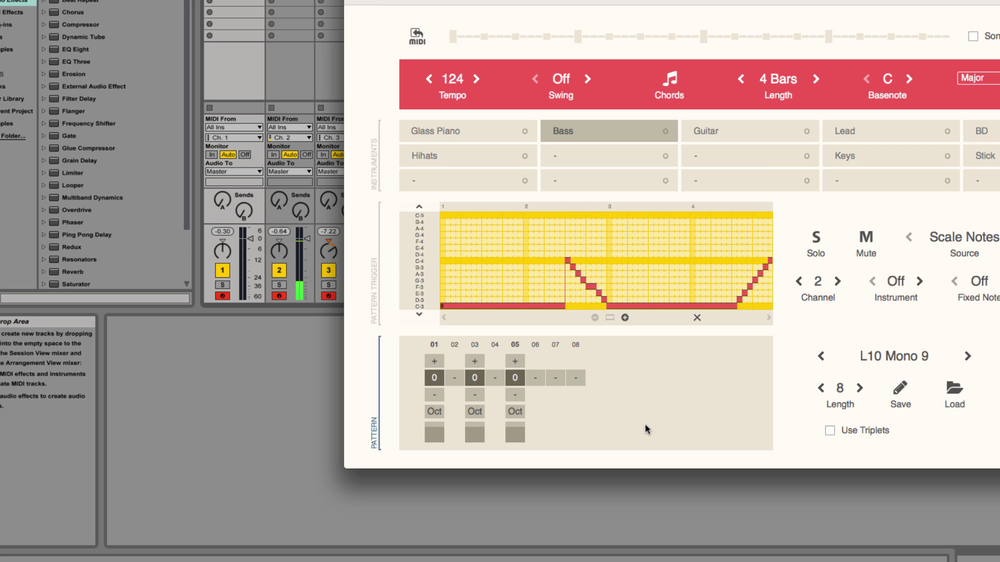
pyautogui.click(555, 384)
pyautogui.press('space')
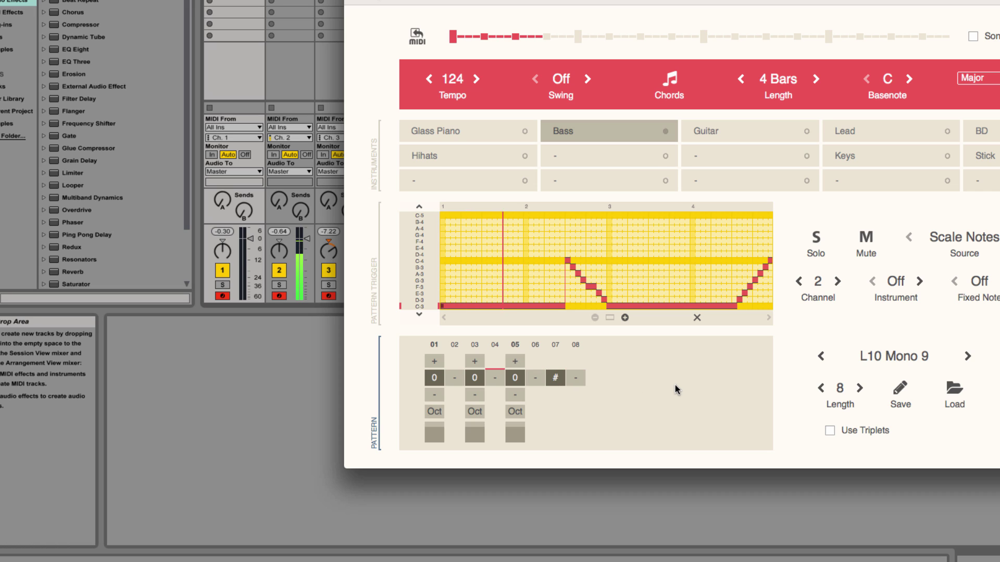
pyautogui.press('space')
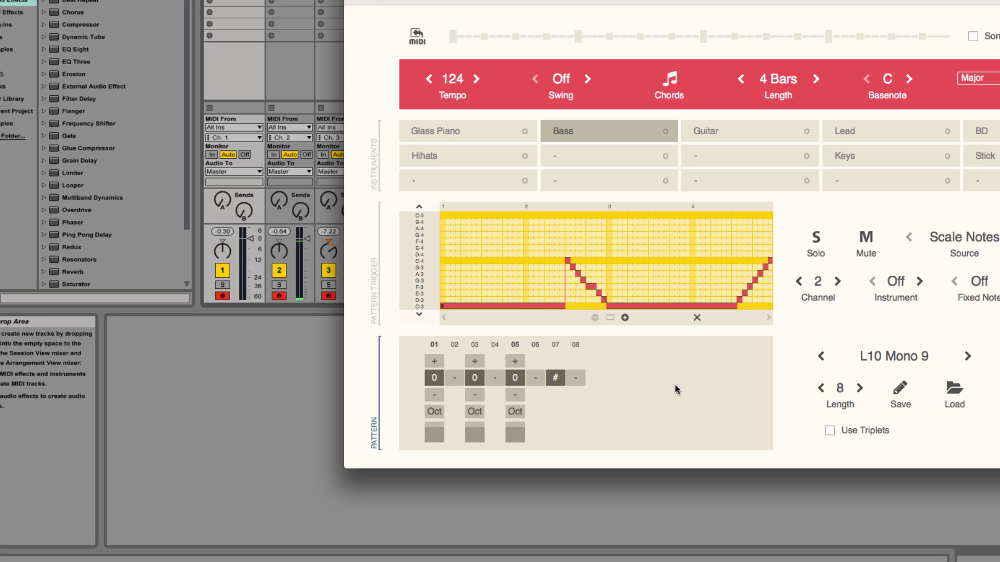
# Raise the Bass pattern's step 03 to +1 and step 05 to +2, and play the result
pyautogui.click(515, 361)
pyautogui.press('space')
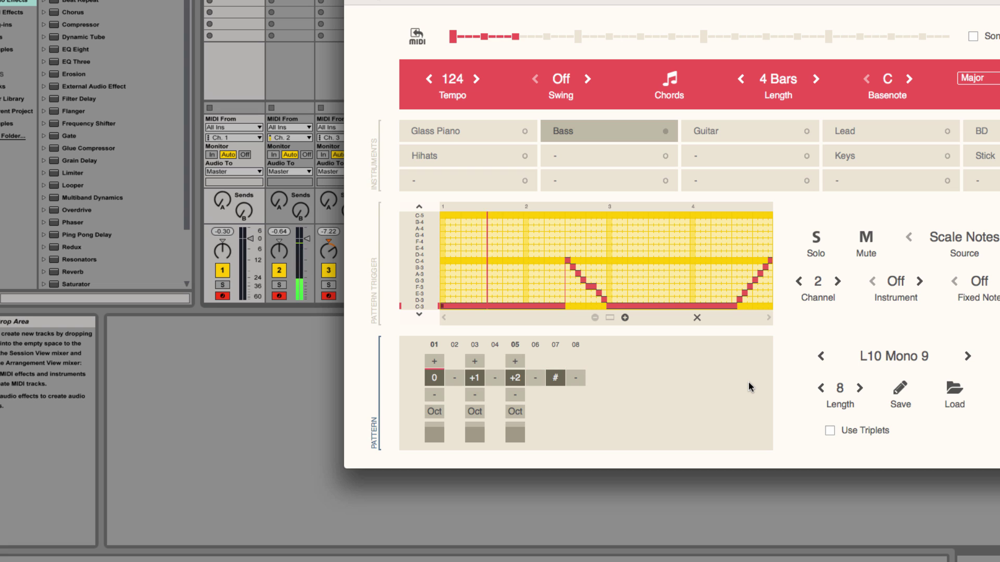
pyautogui.press('space')
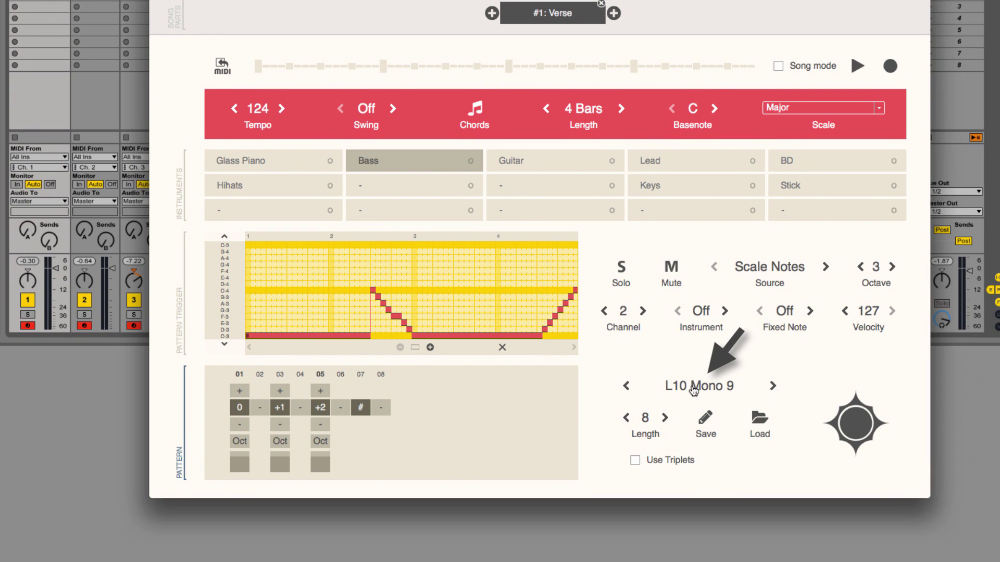
# Browse the pattern presets, load L10 Mono 9 for the Bass and start playback
pyautogui.click(694, 389)
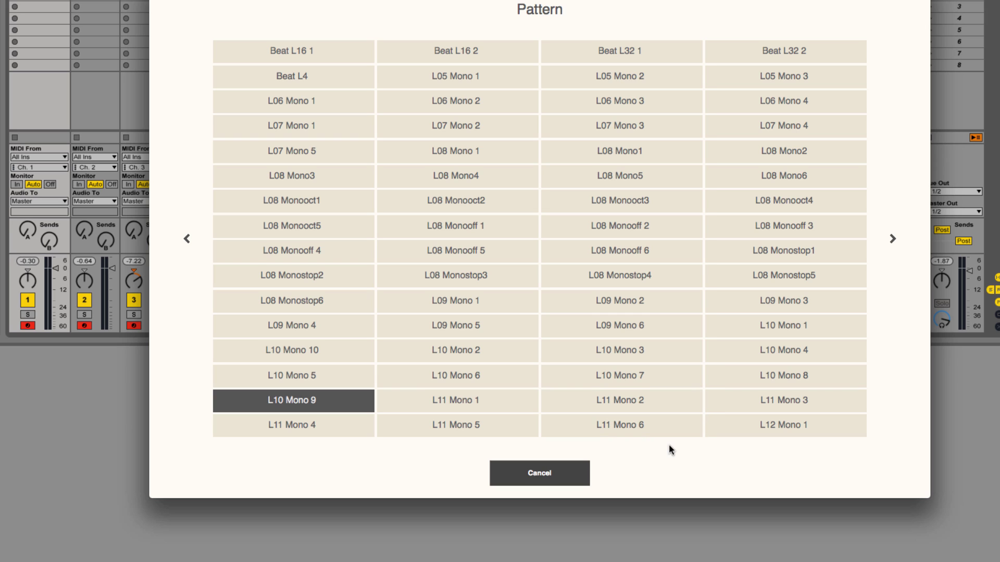
pyautogui.click(892, 241)
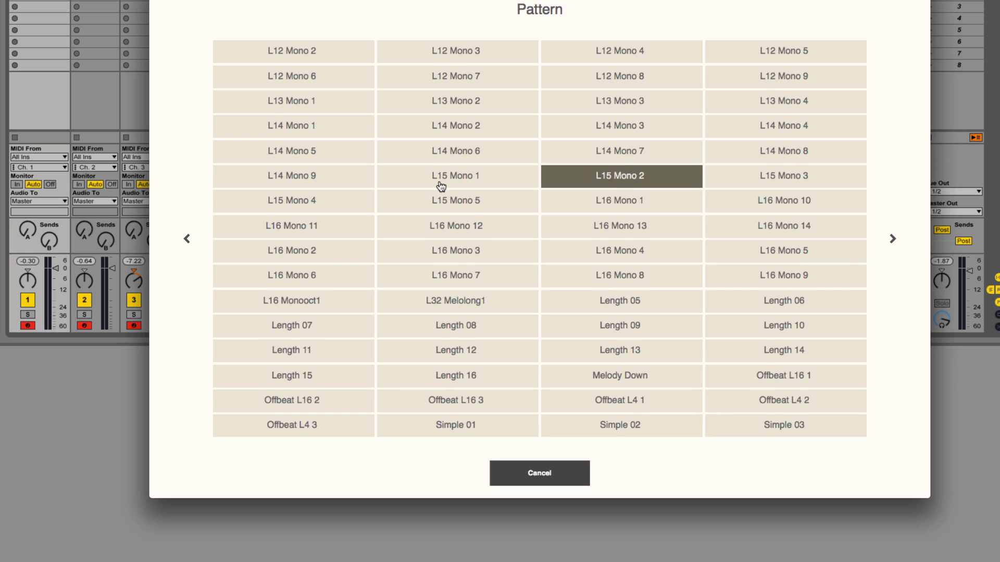
pyautogui.click(185, 238)
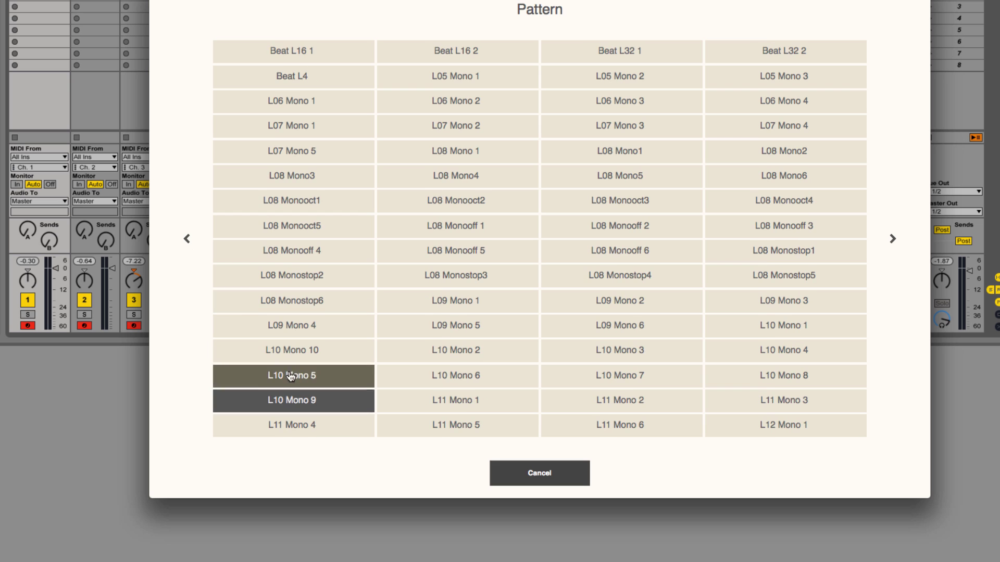
pyautogui.click(295, 402)
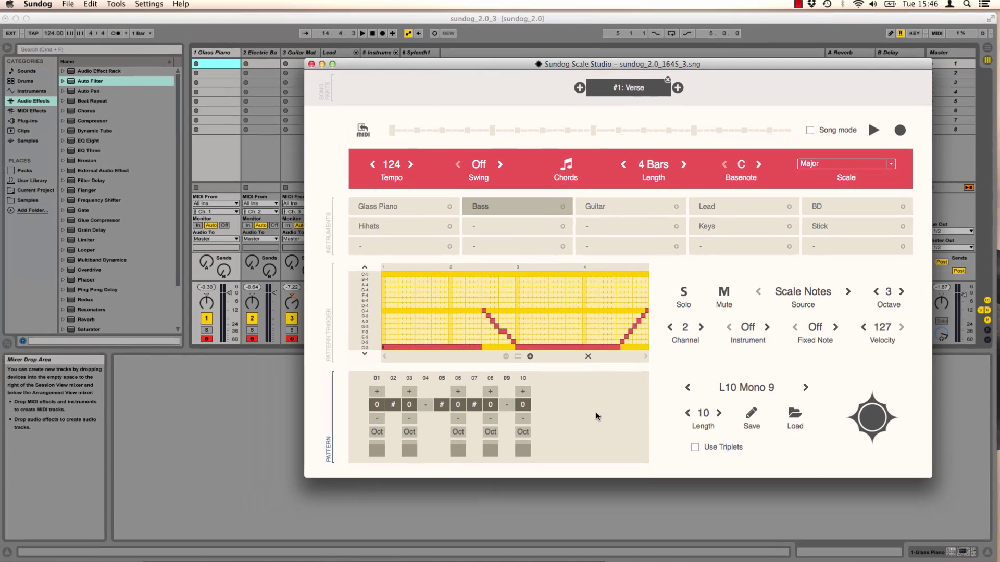
pyautogui.press('space')
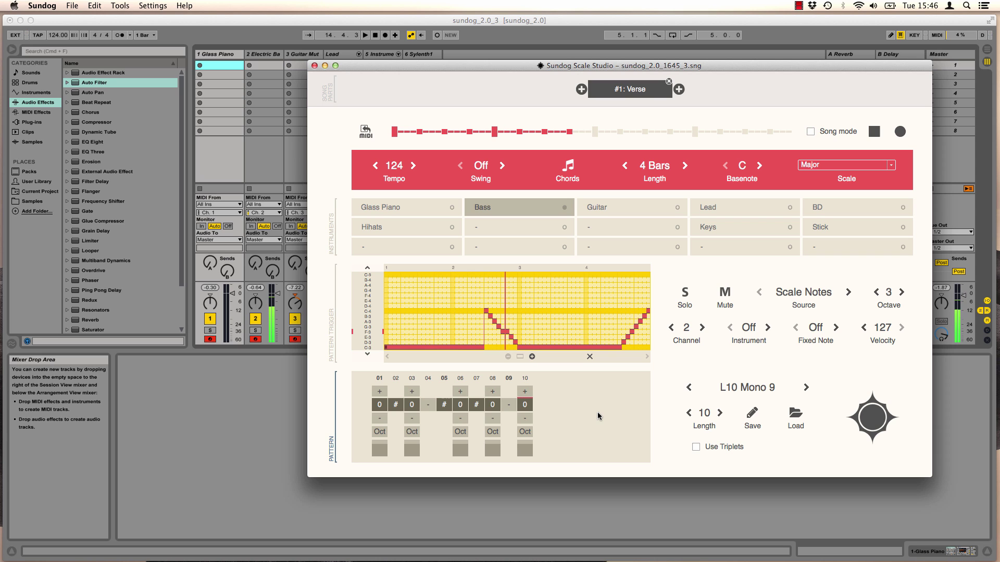
# Draw Keys triggers on C-4 over four bars, with a stepped rise to F-4 in bar 2 and a run down from C-5 in bar 4; play them
pyautogui.click(752, 230)
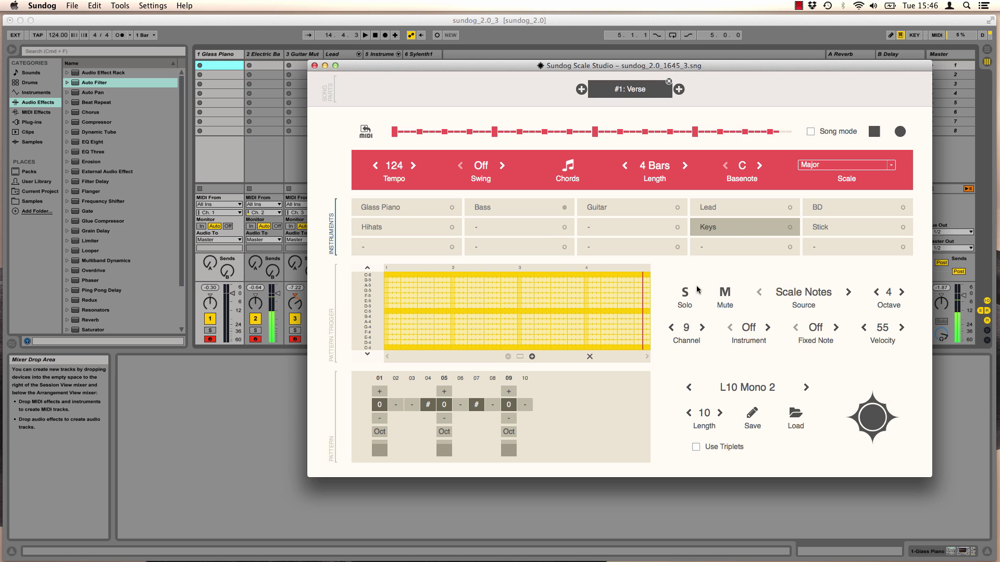
pyautogui.press('space')
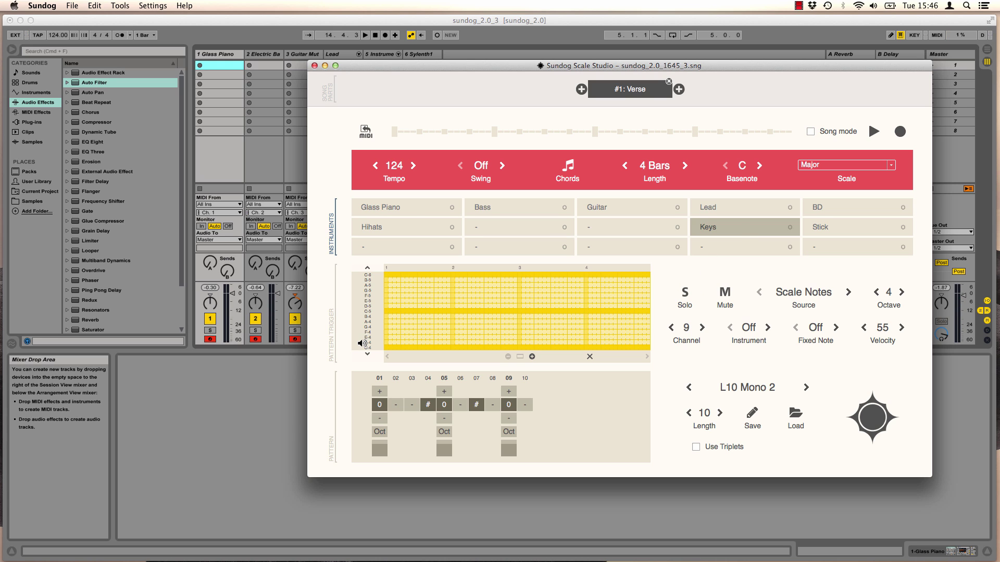
pyautogui.click(369, 345)
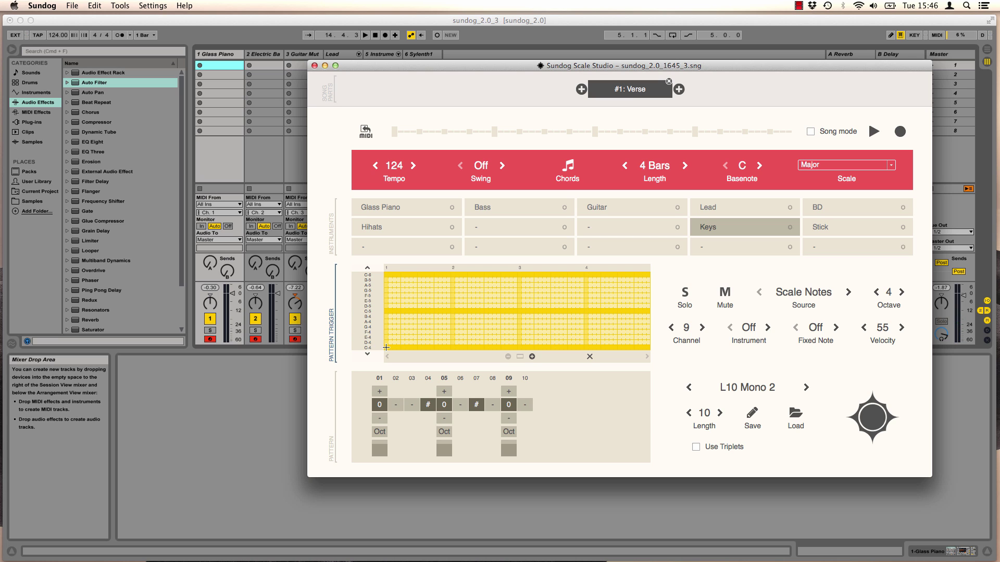
pyautogui.moveTo(386, 347); pyautogui.dragTo(651, 347)
pyautogui.moveTo(451, 347); pyautogui.dragTo(519, 332)
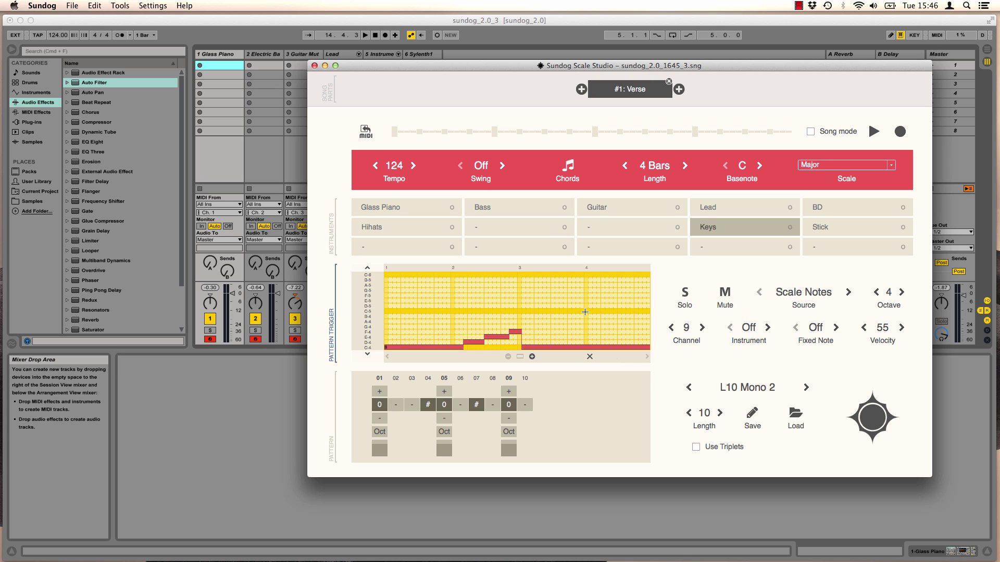
pyautogui.moveTo(586, 311); pyautogui.dragTo(647, 350)
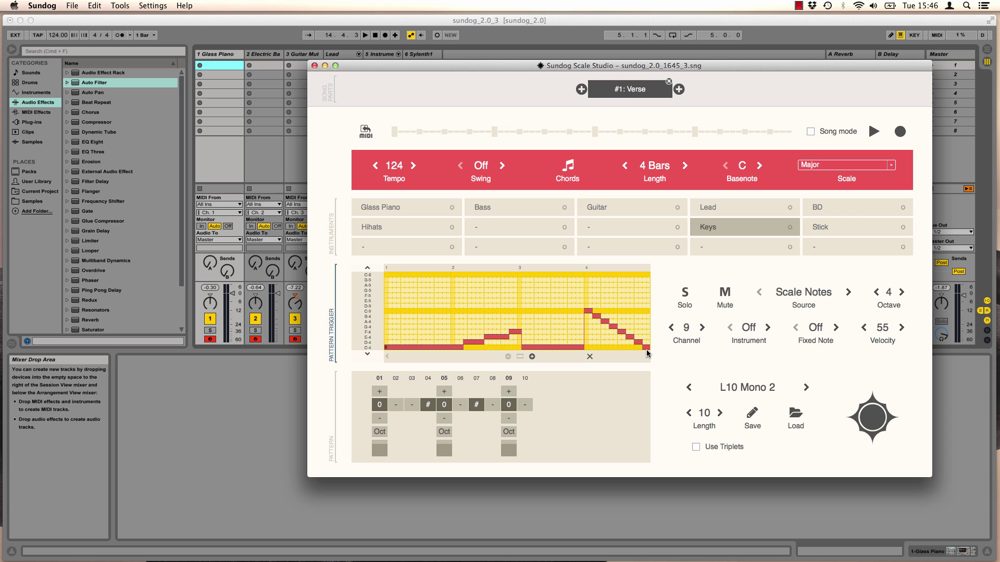
pyautogui.press('space')
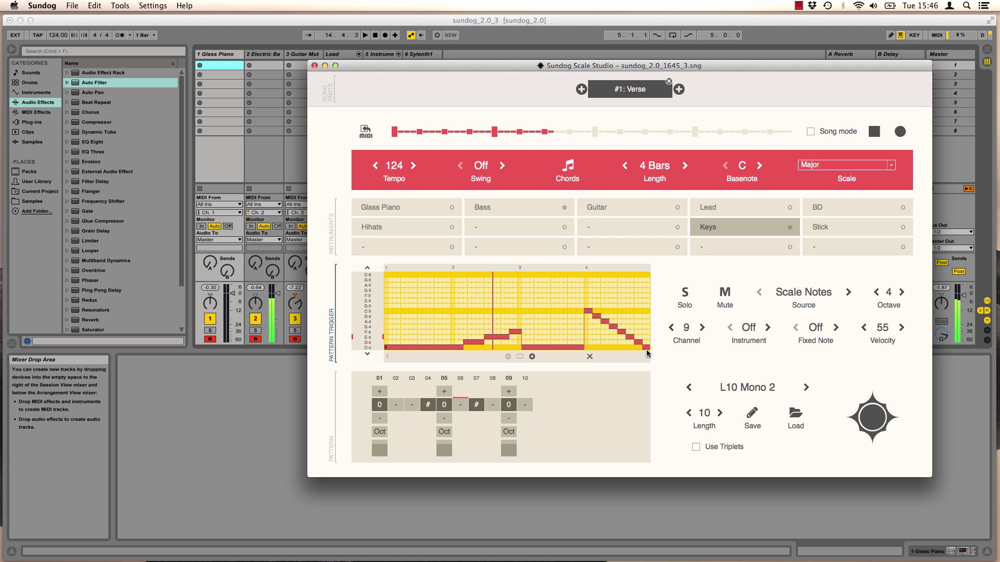
pyautogui.press('space')
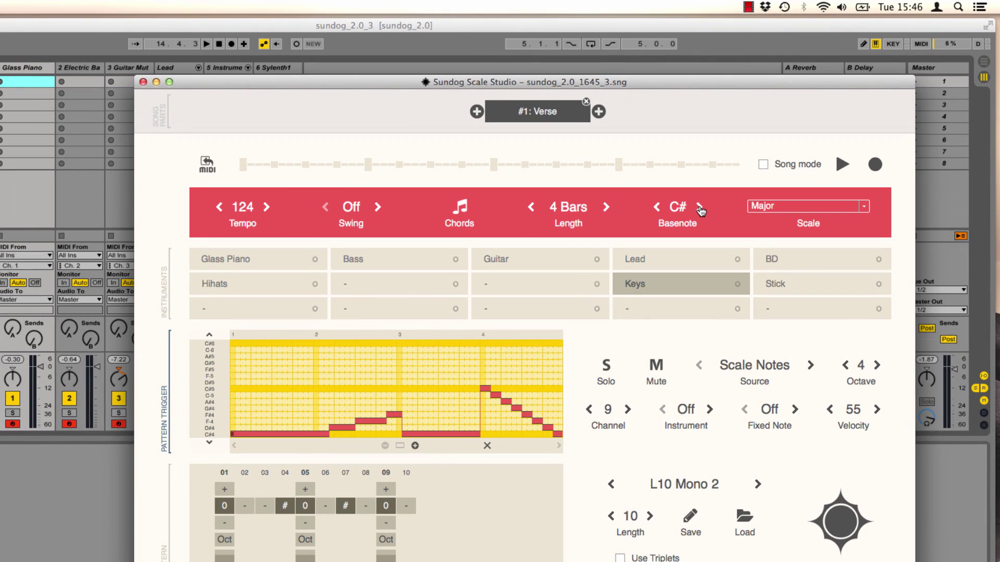
# Set the song's basenote to E and its scale to Minor, and start playback
pyautogui.click(699, 209)
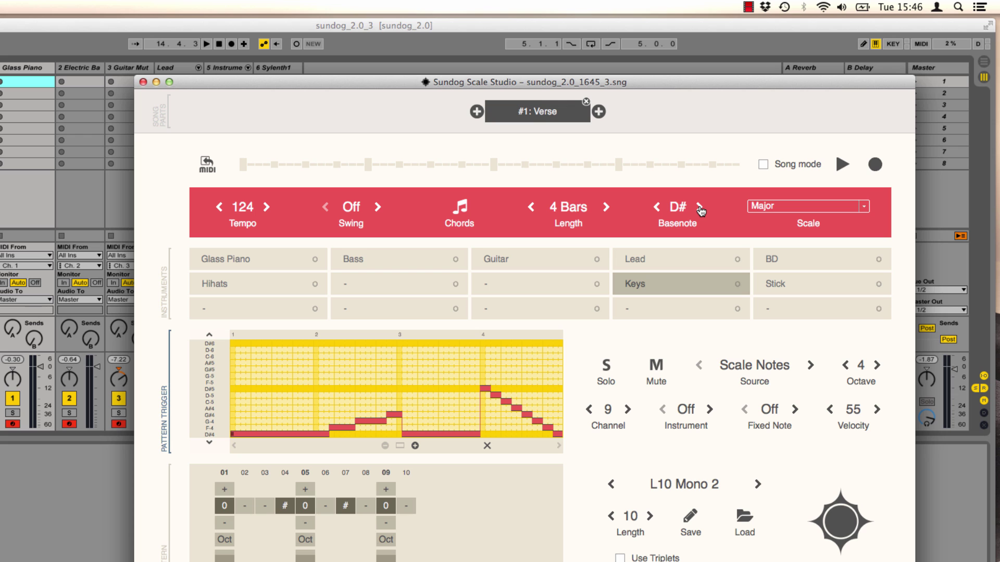
pyautogui.click(821, 205)
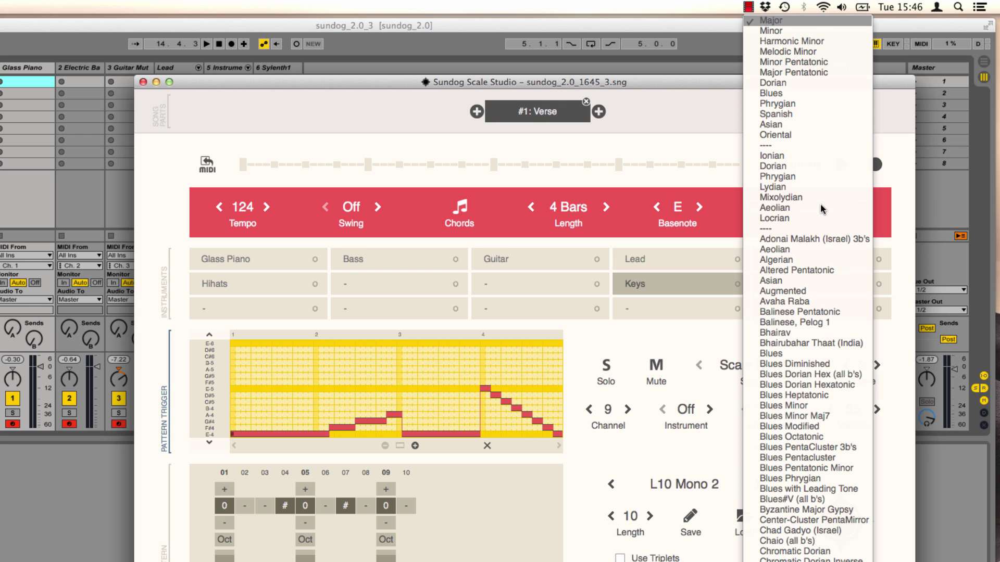
pyautogui.click(783, 32)
pyautogui.press('space')
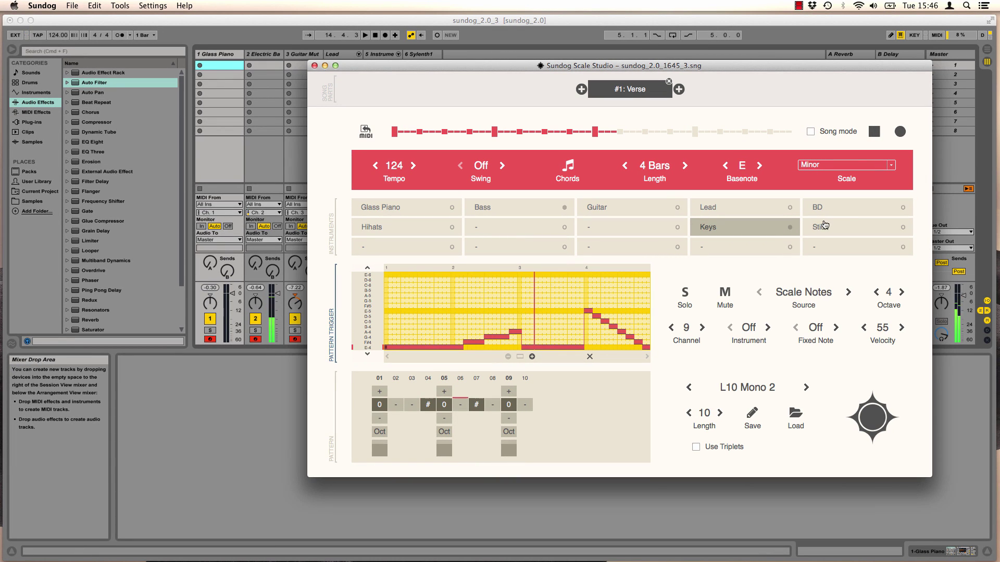
# Stop playback and set the BD instrument's fixed note to C-2 - Bass Drum 1
pyautogui.click(843, 210)
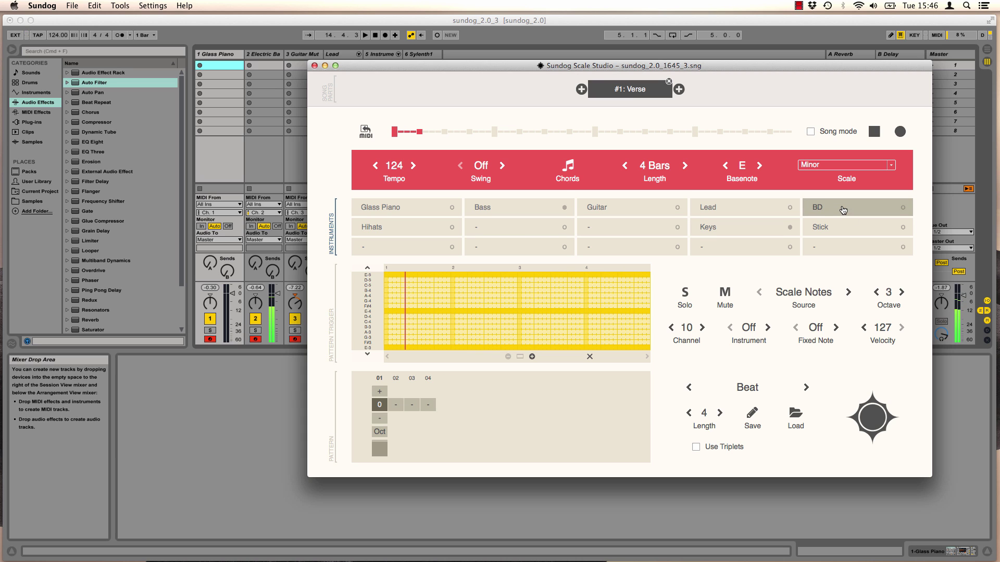
pyautogui.press('space')
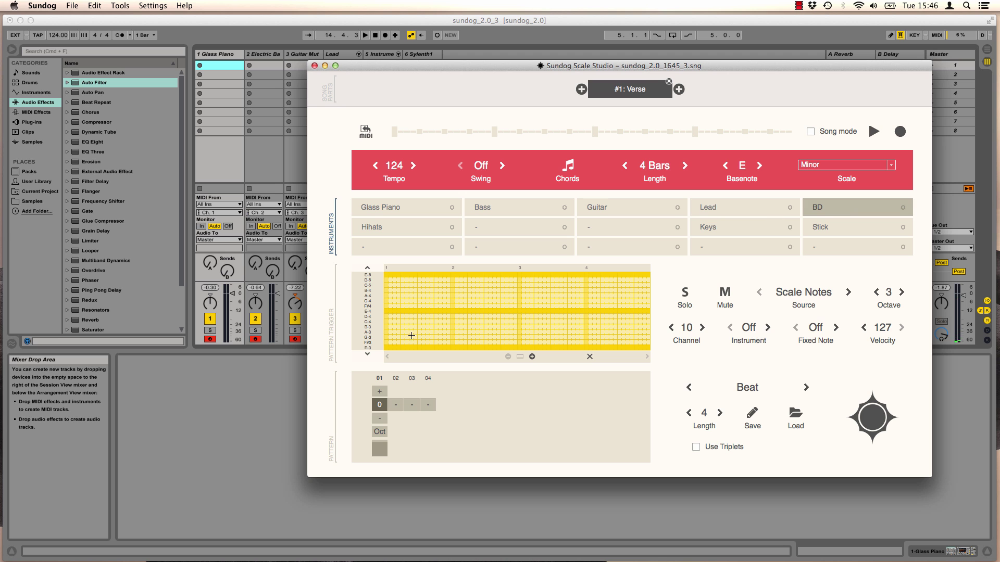
pyautogui.click(373, 346)
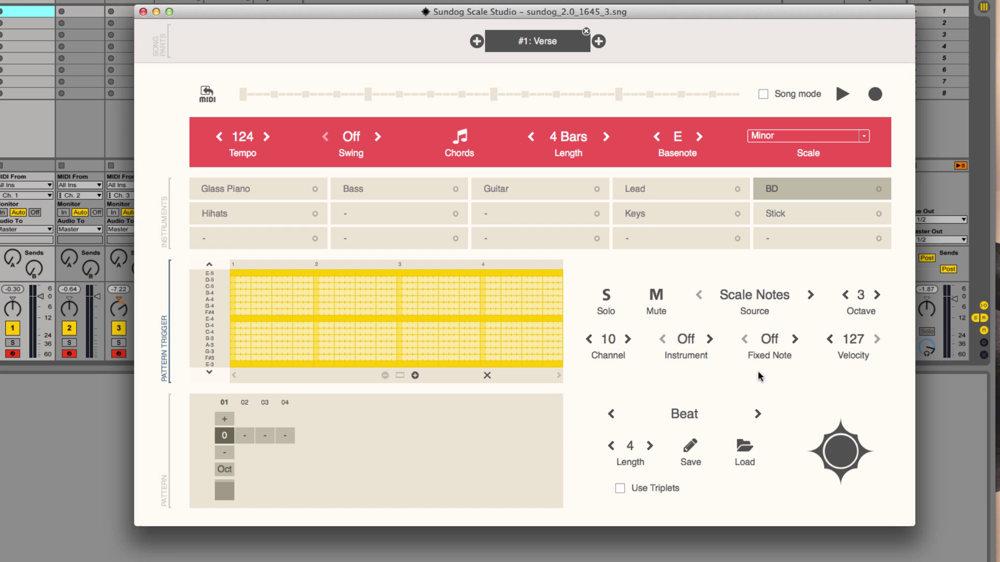
pyautogui.click(770, 339)
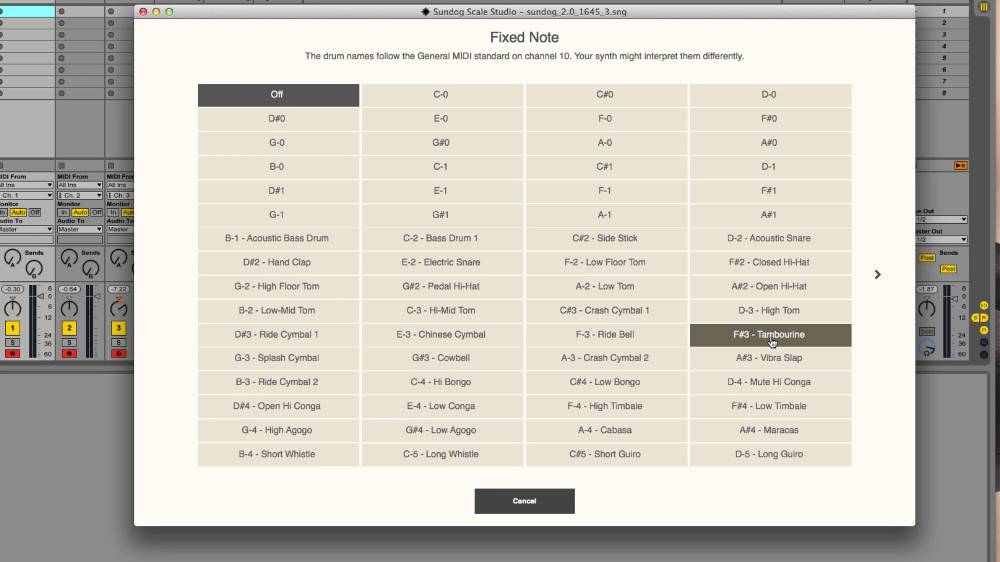
pyautogui.click(476, 241)
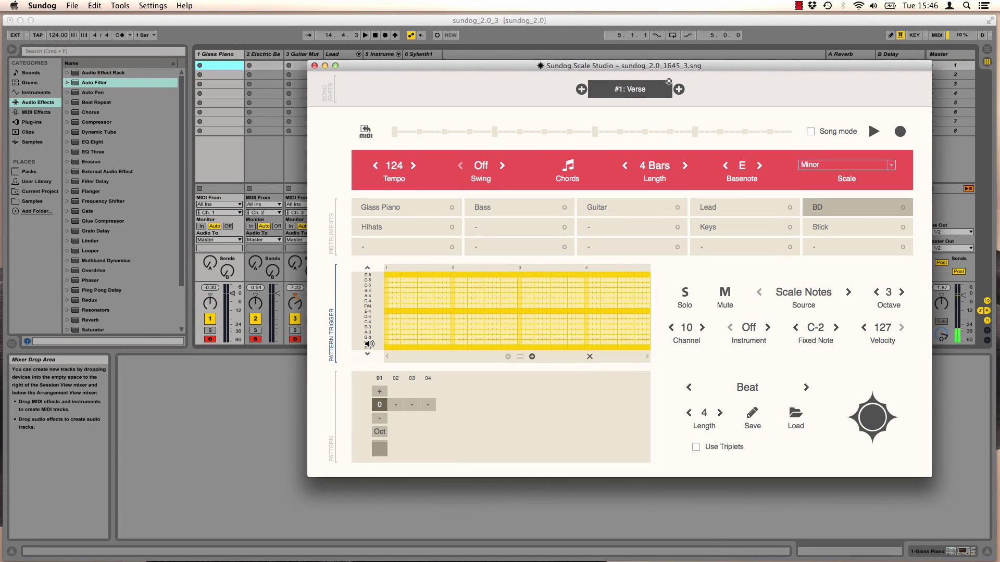
# Draw triggers on E-3 across all four bars for BD, Stick and Hihats, starting playback once the BD trigger is in place
pyautogui.moveTo(388, 348); pyautogui.dragTo(631, 348)
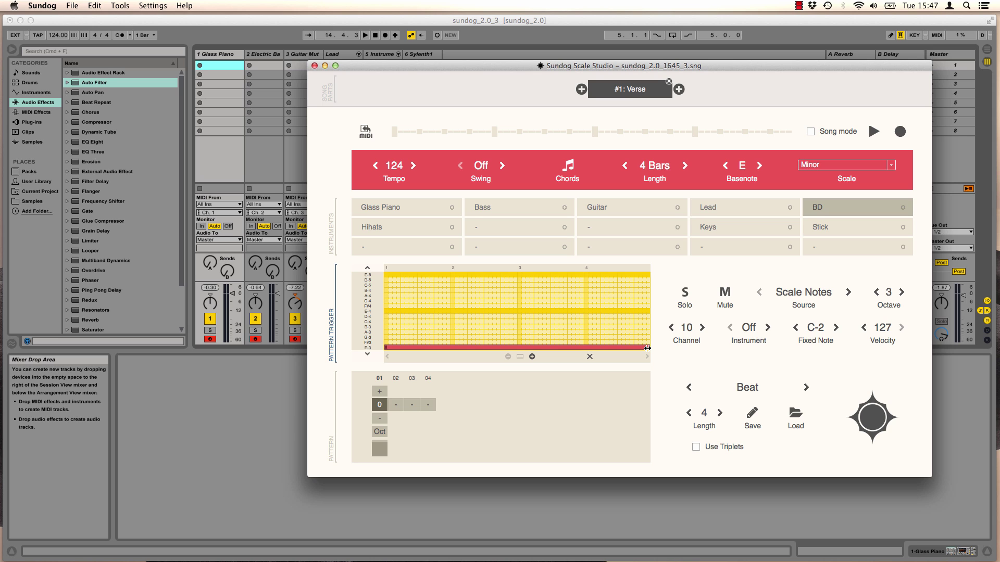
pyautogui.press('space')
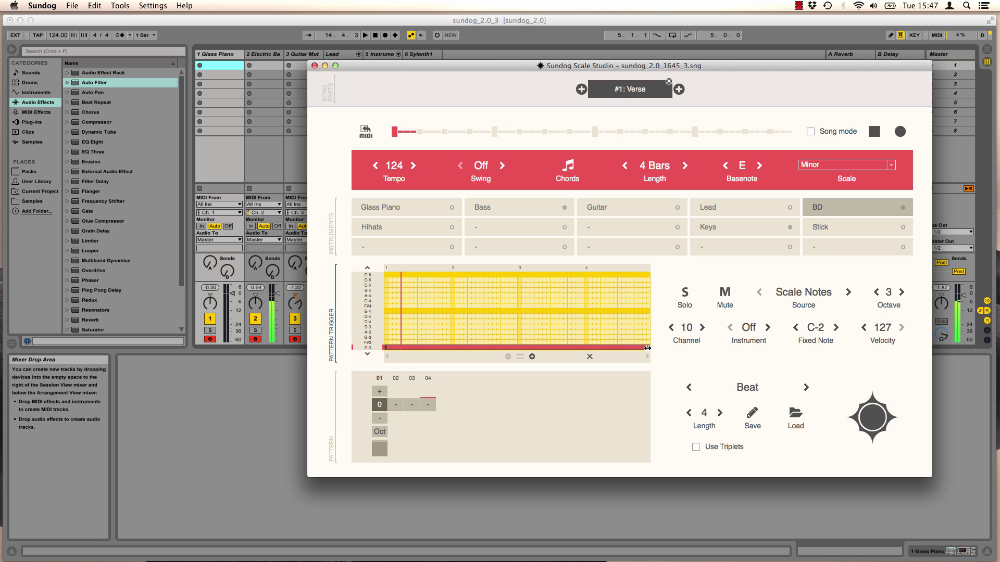
pyautogui.click(844, 231)
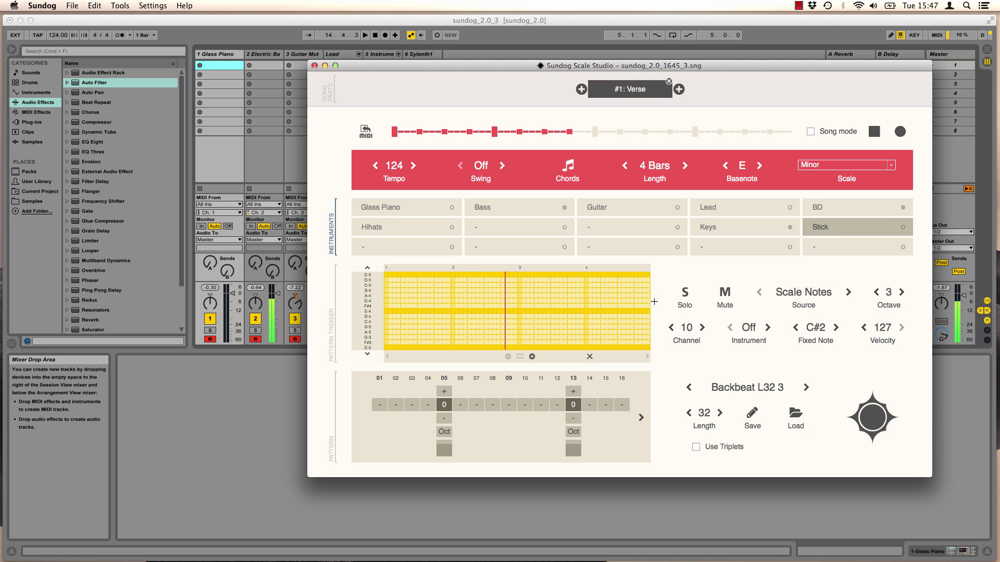
pyautogui.moveTo(392, 348)
pyautogui.mouseDown()
pyautogui.moveTo(547, 334)
pyautogui.moveTo(650, 350)
pyautogui.mouseUp()
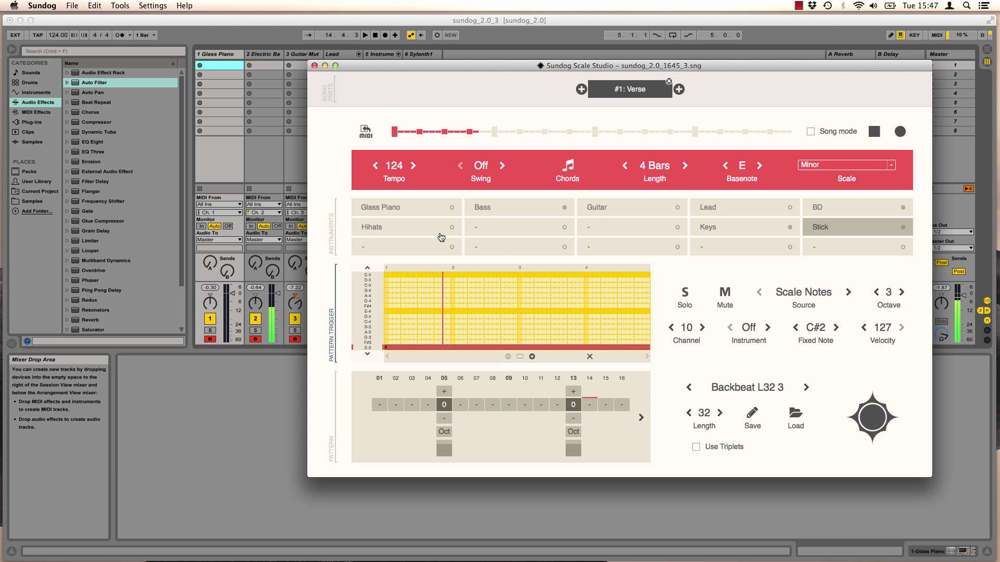
pyautogui.click(424, 229)
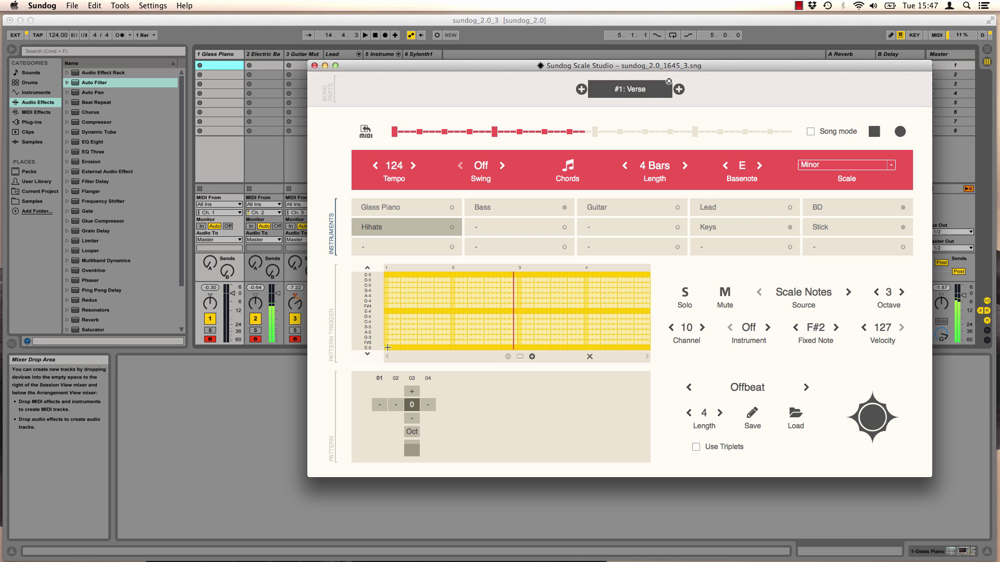
pyautogui.moveTo(386, 347); pyautogui.dragTo(655, 353)
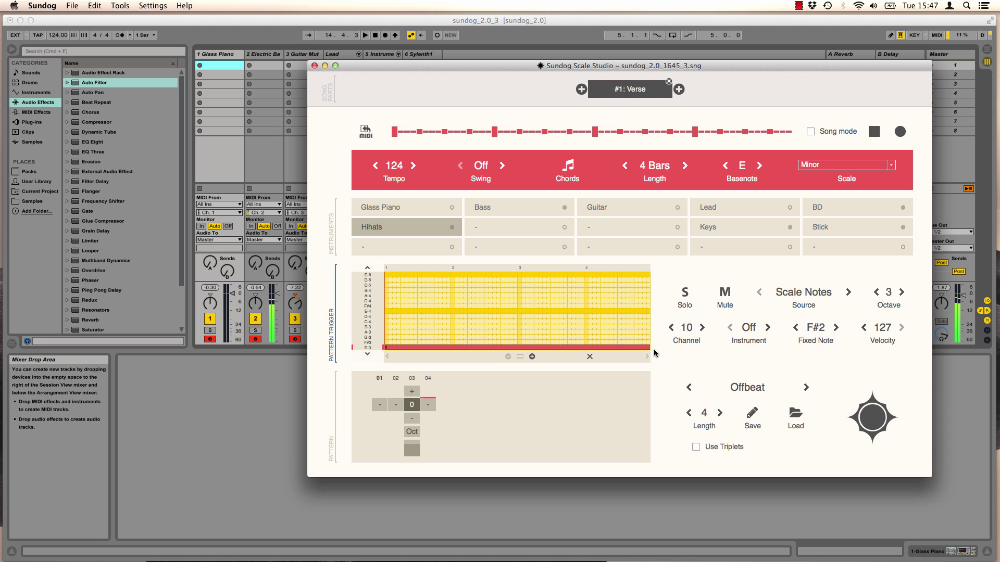
# Activate steps 02 and 04 in the Hihats Offbeat pattern, set the song's swing to 58%, and play the result
pyautogui.press('space')
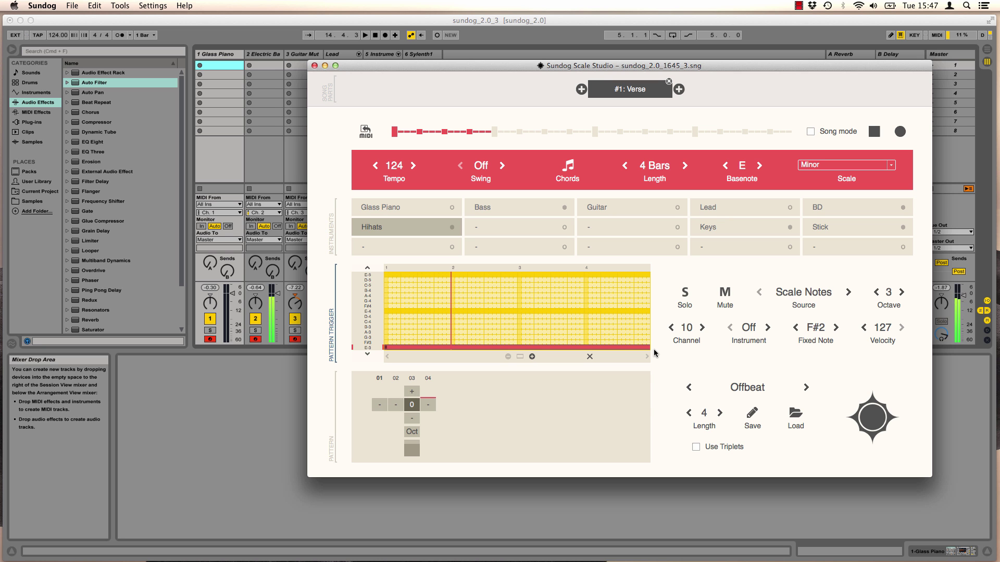
pyautogui.press('space')
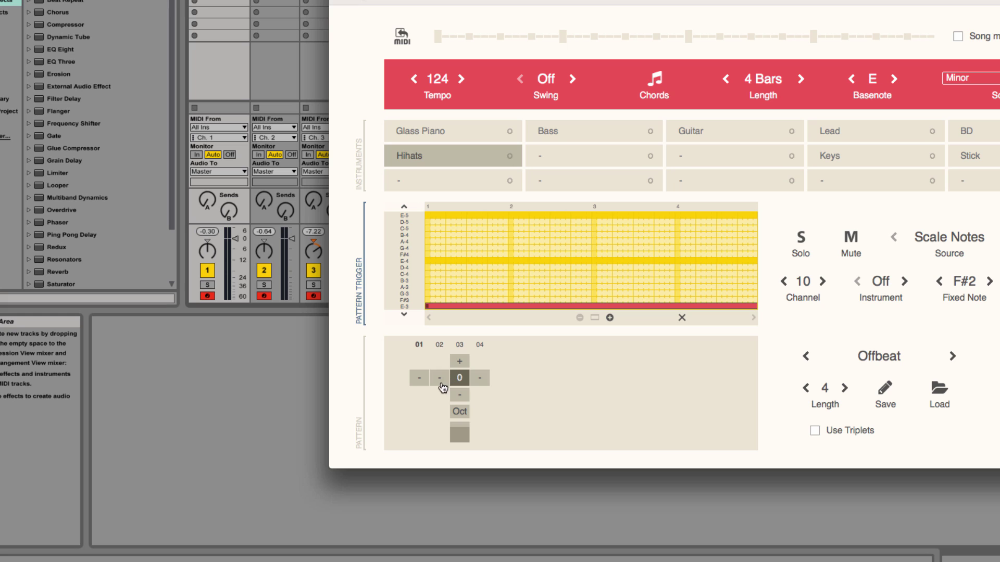
pyautogui.click(441, 379)
pyautogui.click(485, 385)
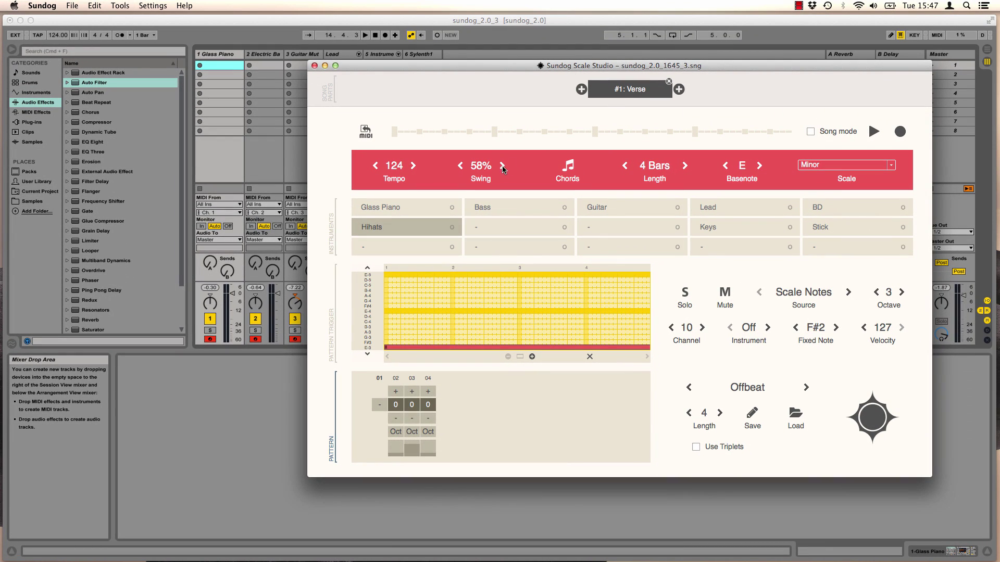
pyautogui.press('space')
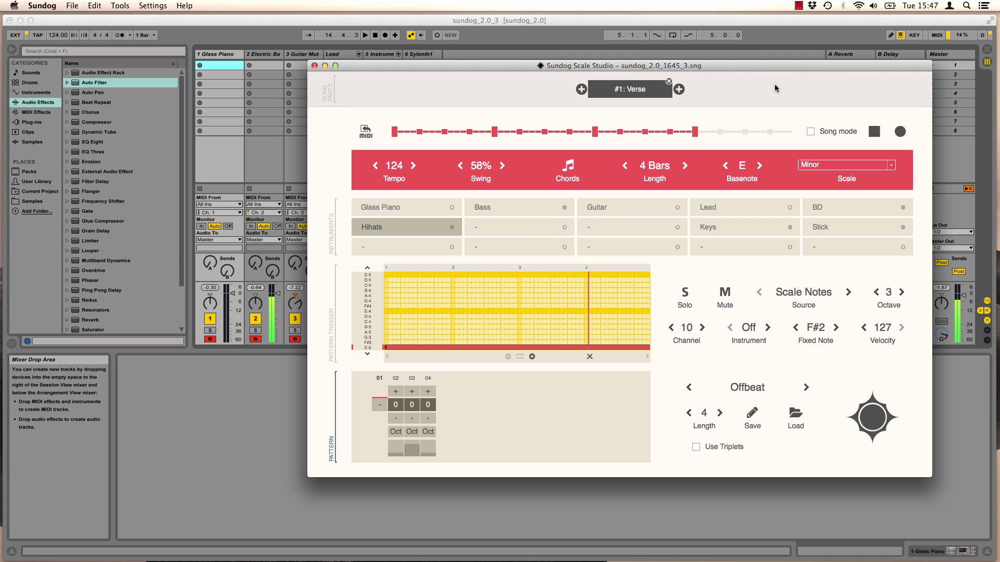
pyautogui.moveTo(744, 65); pyautogui.dragTo(716, 61)
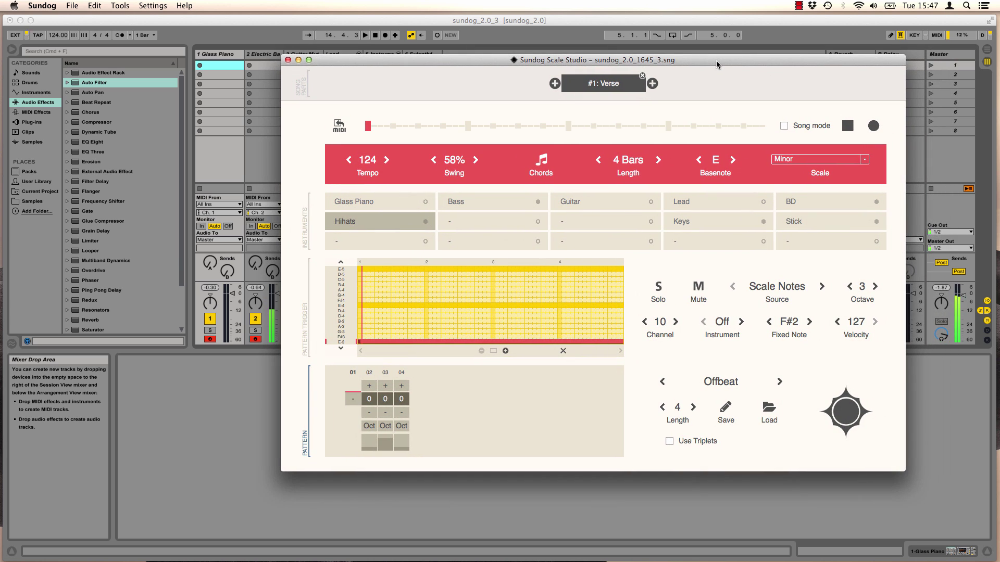
pyautogui.press('space')
# Select the Glass Piano, audition a low scale note, and open the song's chord editor
pyautogui.click(411, 204)
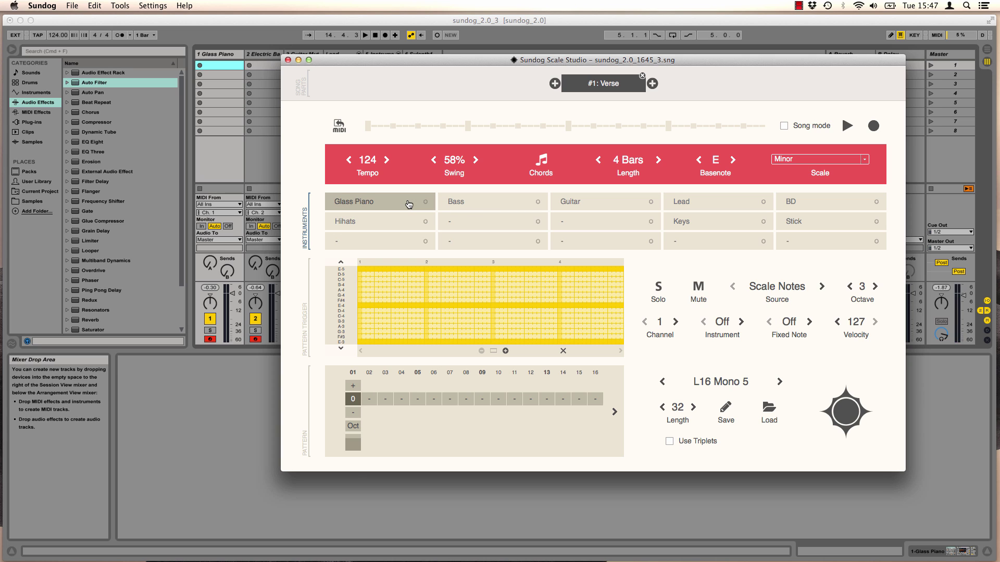
pyautogui.click(334, 339)
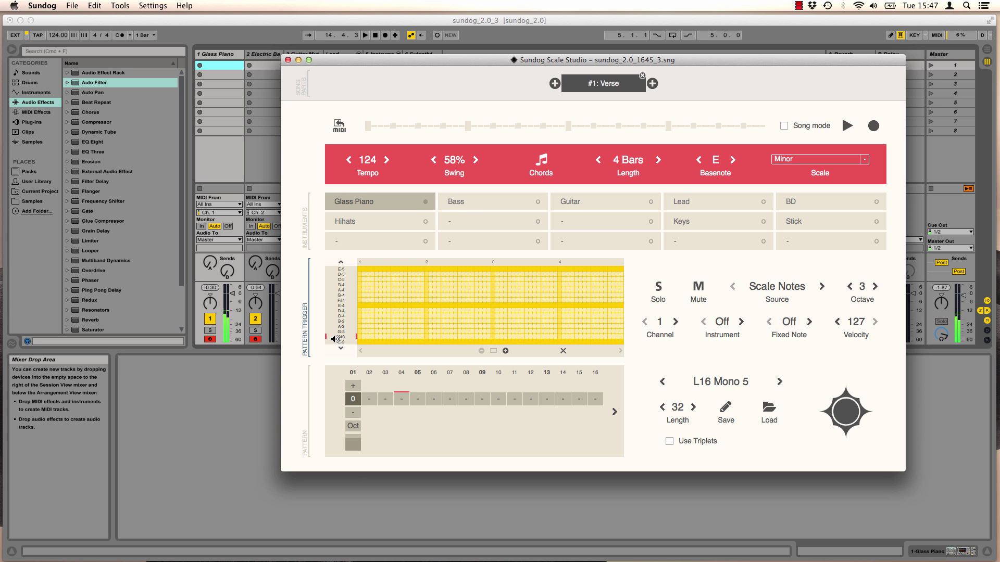
pyautogui.click(543, 159)
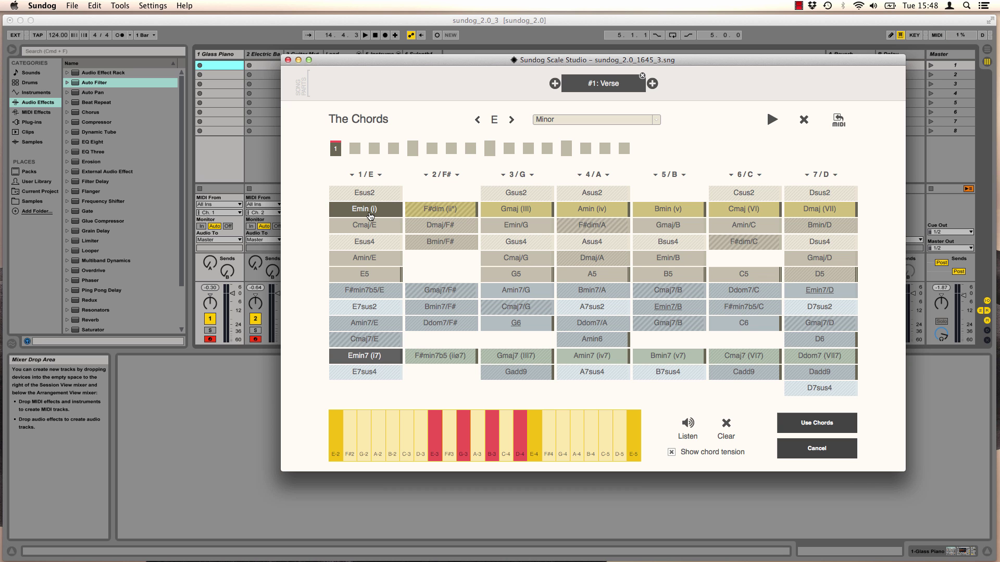
# Audition the triads Emin, Gmaj and Amin and the seventh chords Emin7, Gmaj7 and Bmin7 in the first chord slot
pyautogui.click(369, 211)
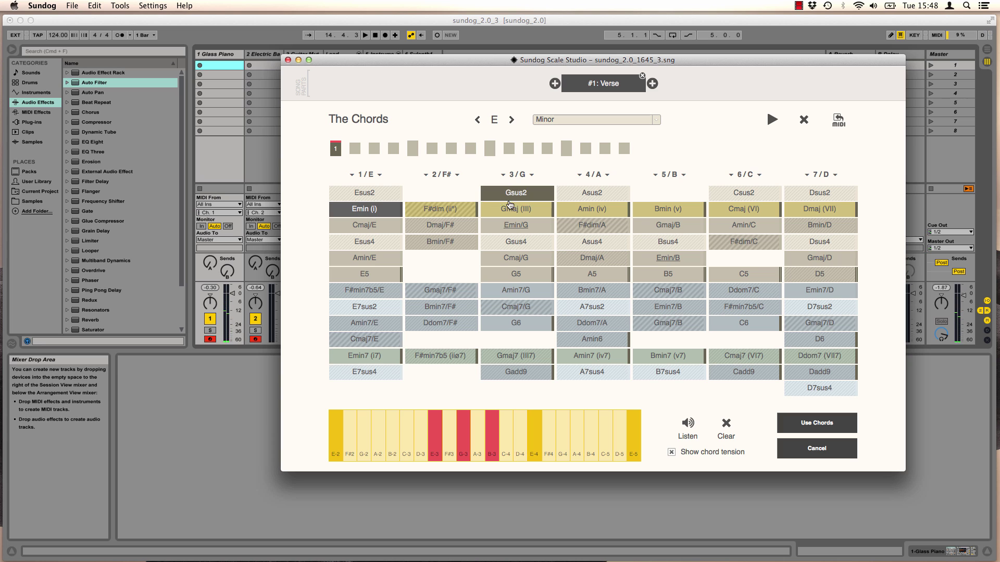
pyautogui.click(517, 210)
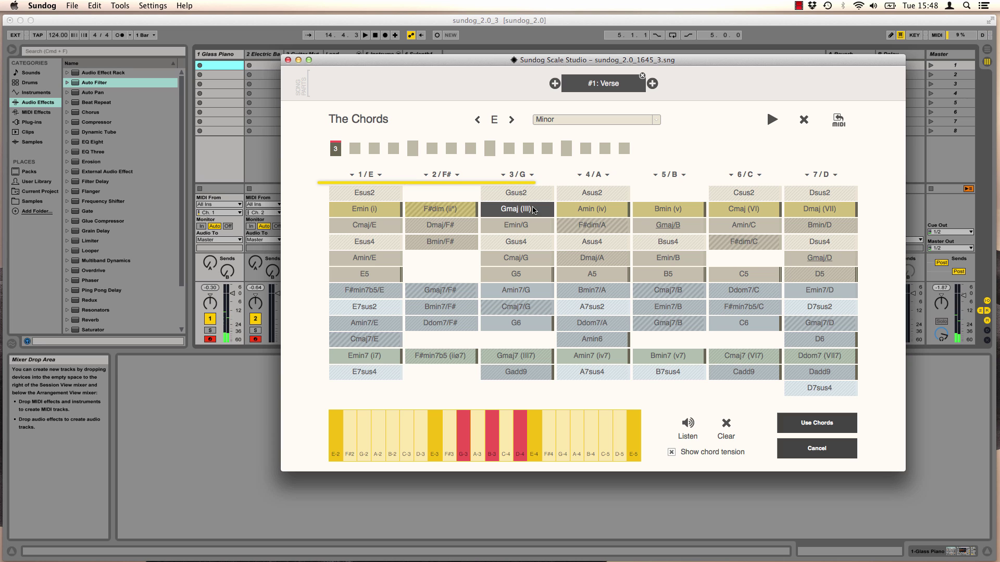
pyautogui.click(602, 210)
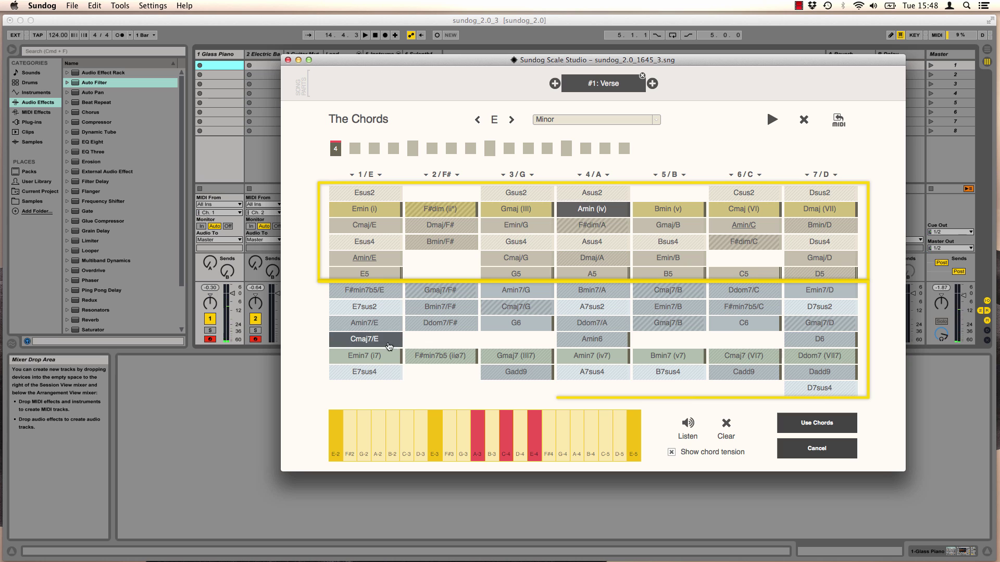
pyautogui.click(371, 359)
pyautogui.click(516, 356)
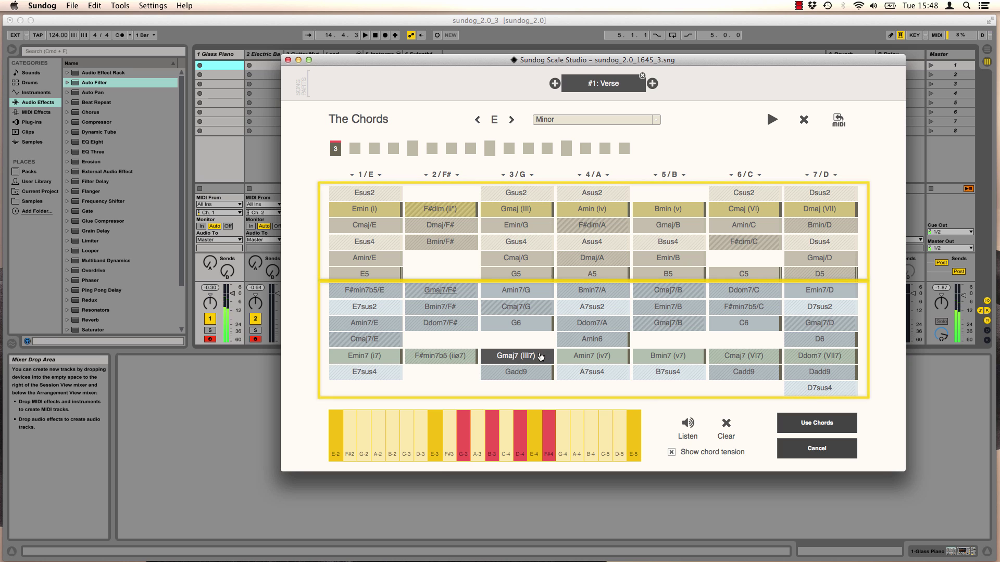
pyautogui.click(677, 356)
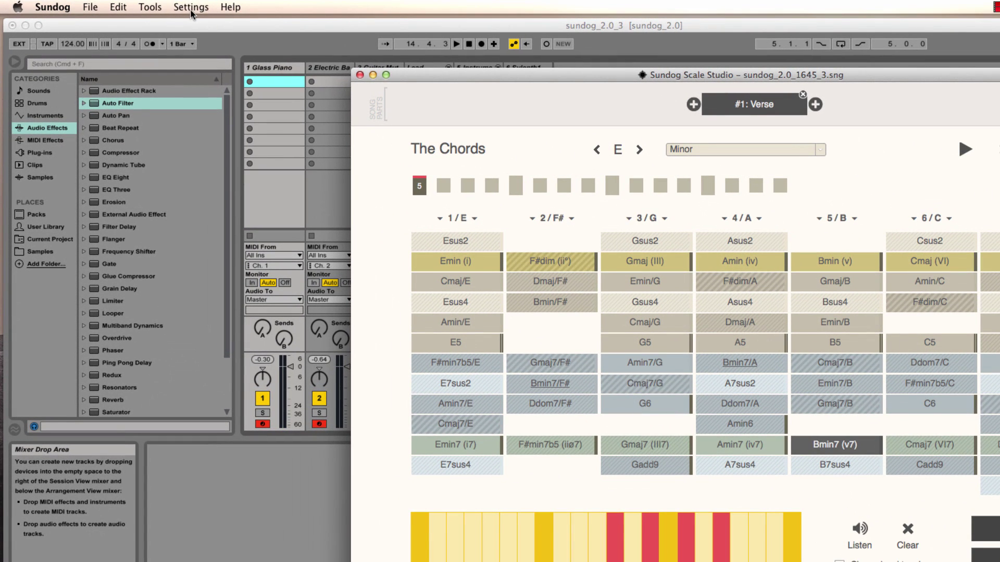
# Switch the chords view to show the chromatic keyboard
pyautogui.click(191, 7)
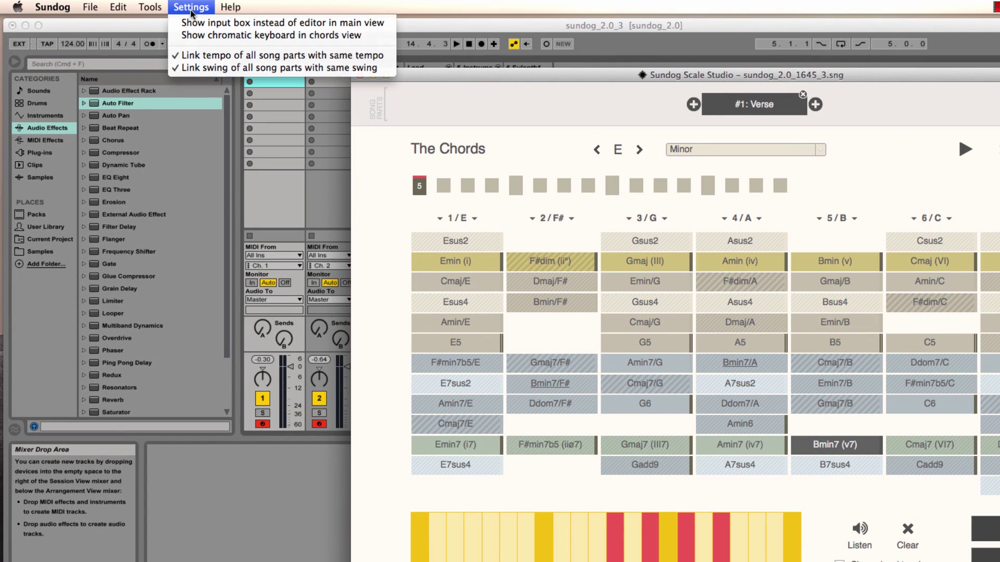
pyautogui.click(195, 37)
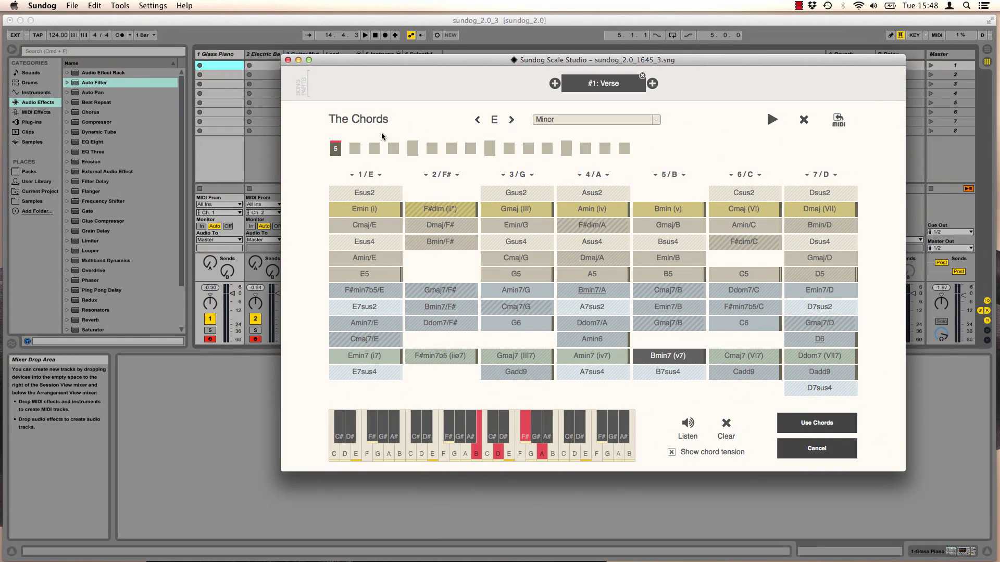
# Build a four-bar progression with Emin7, Cmaj7, Amin7 and Bmin7, one chord at the start of each bar
pyautogui.click(386, 356)
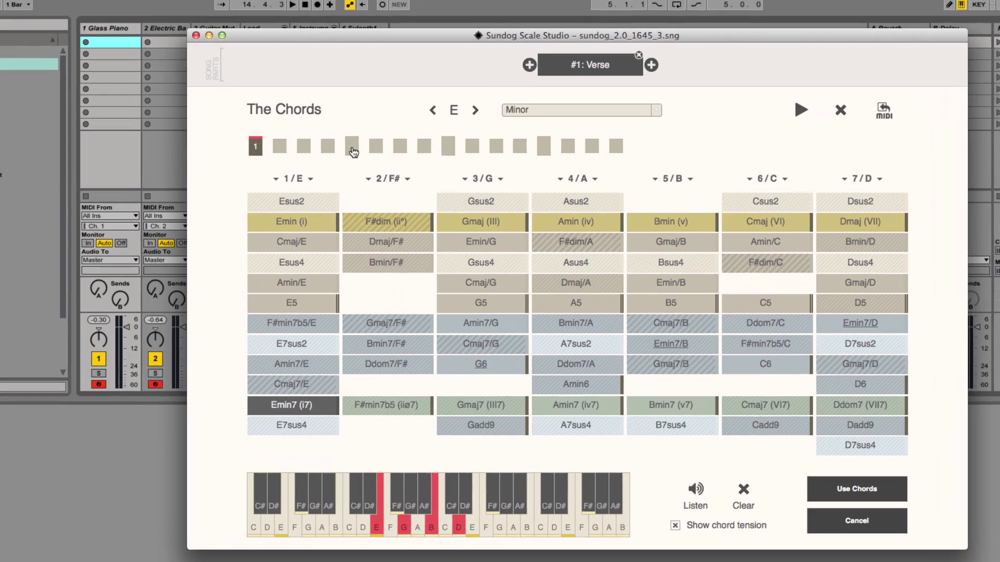
pyautogui.click(413, 152)
pyautogui.click(763, 406)
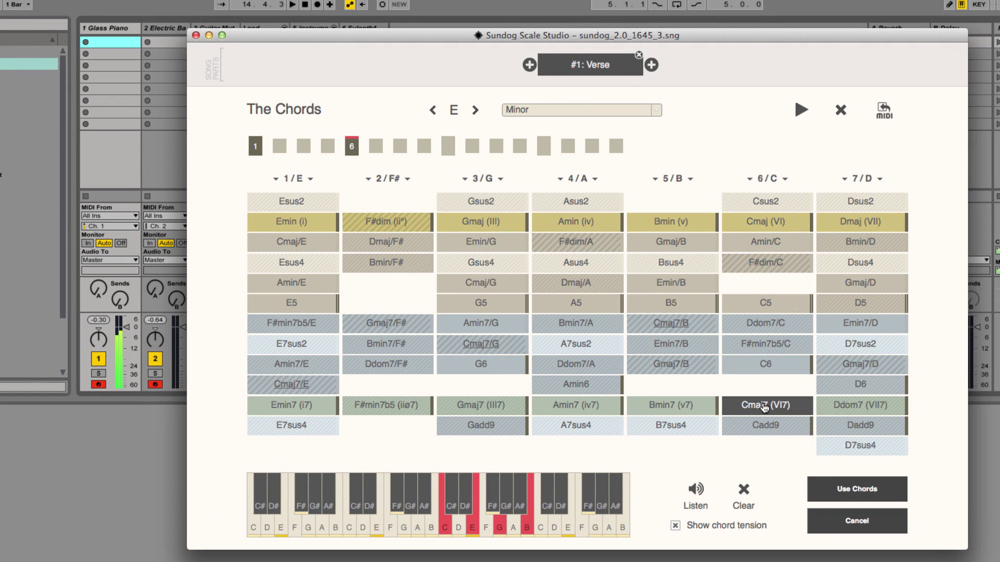
pyautogui.click(447, 147)
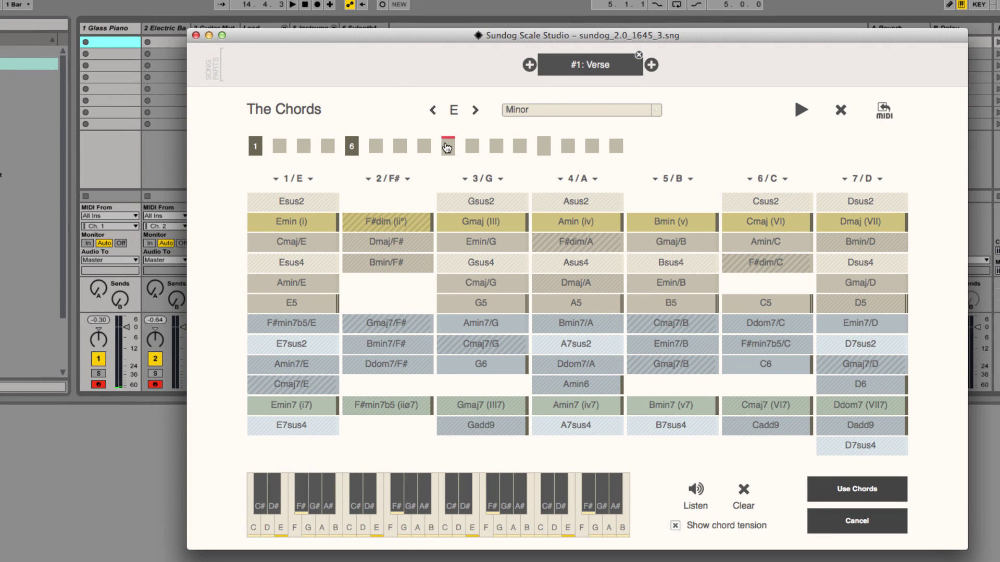
pyautogui.click(599, 411)
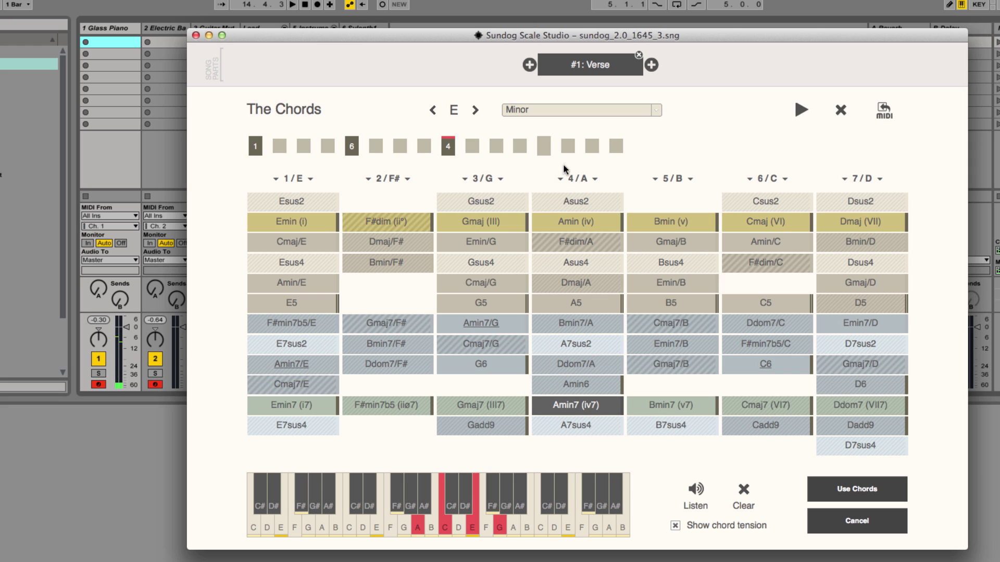
pyautogui.click(544, 146)
pyautogui.click(670, 406)
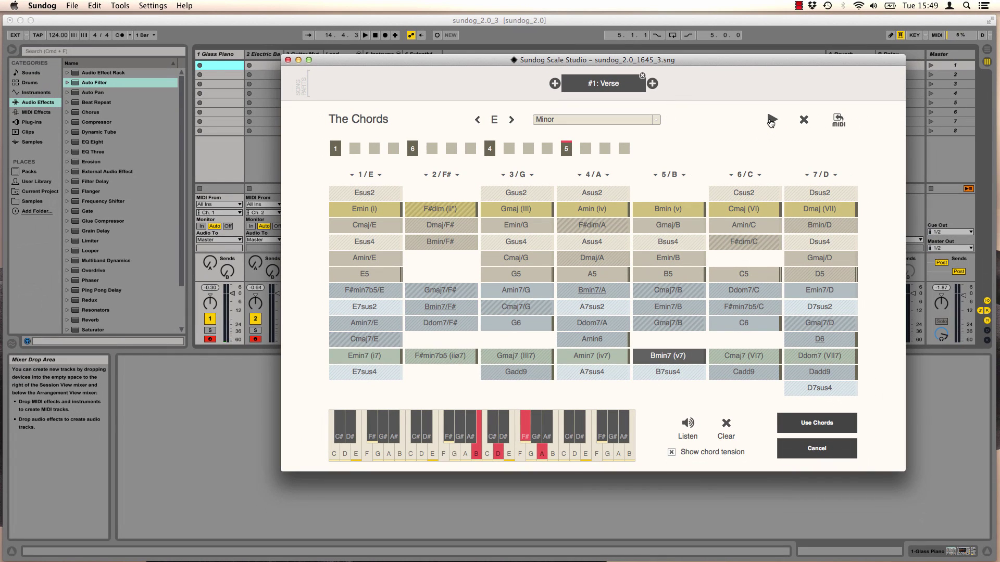
# Preview the chord progression, apply it to the verse, and stop the song's playback after listening
pyautogui.click(801, 110)
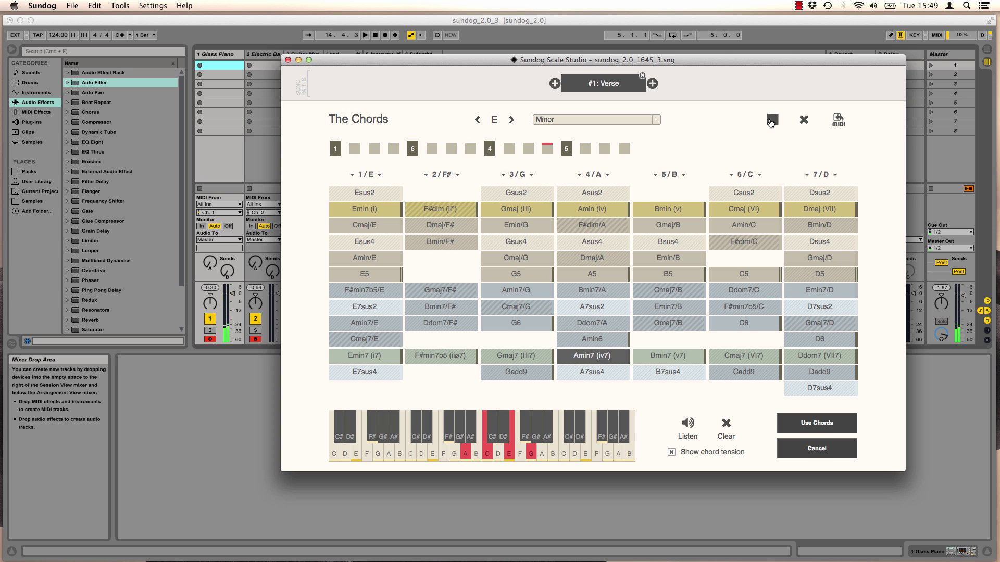
pyautogui.click(771, 121)
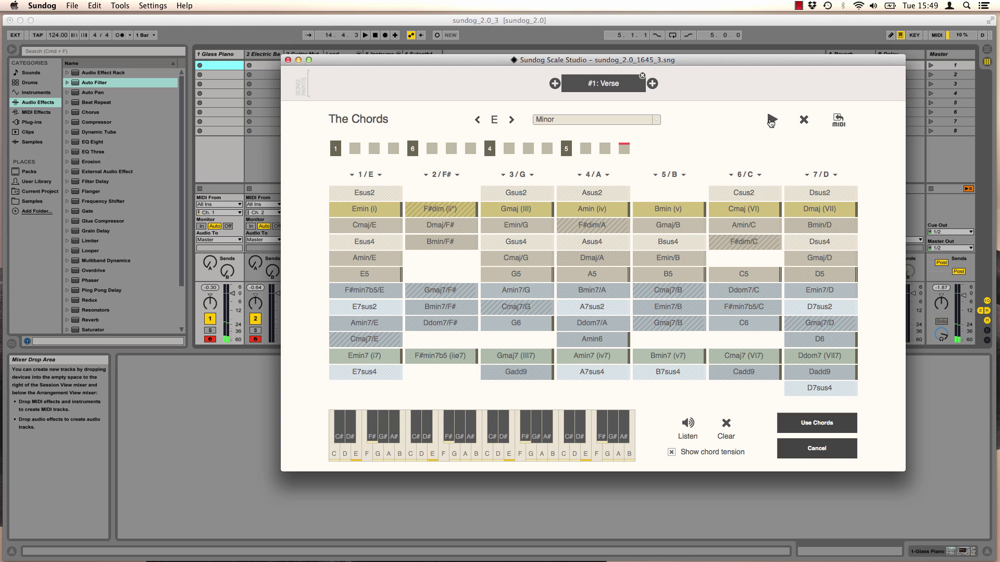
pyautogui.click(802, 429)
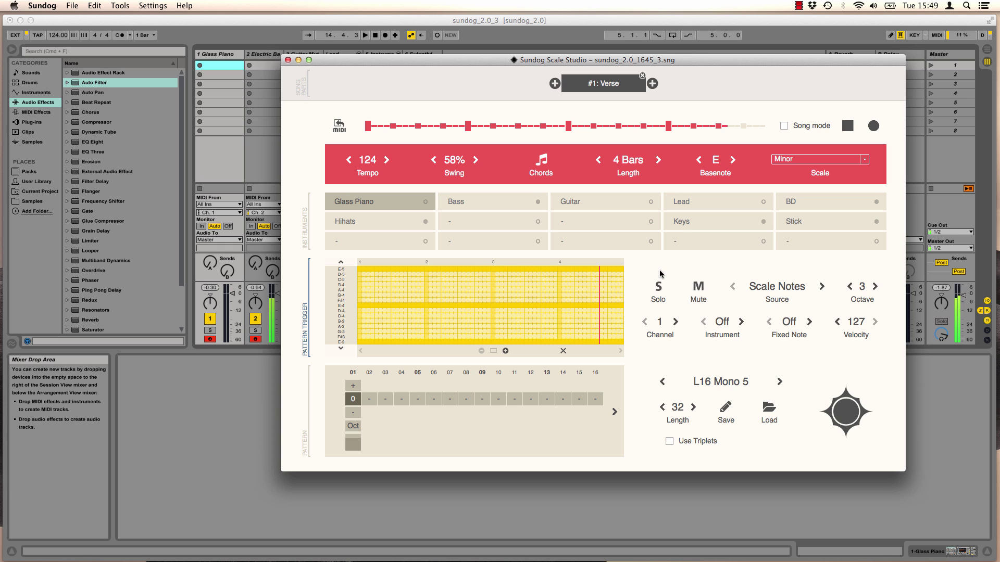
pyautogui.press('space')
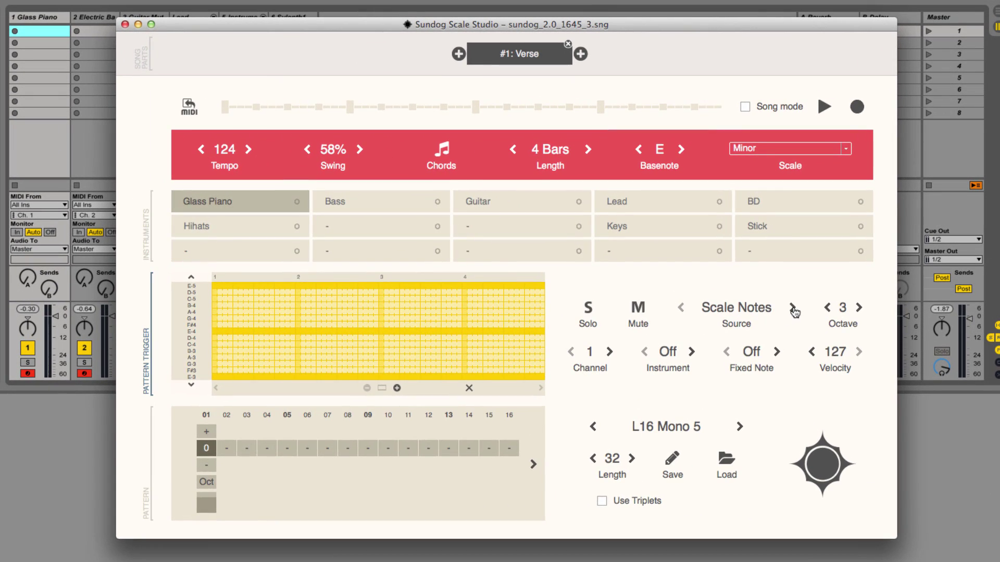
# Set the Glass Piano's source to Full Chords and its pattern to Off
pyautogui.click(782, 284)
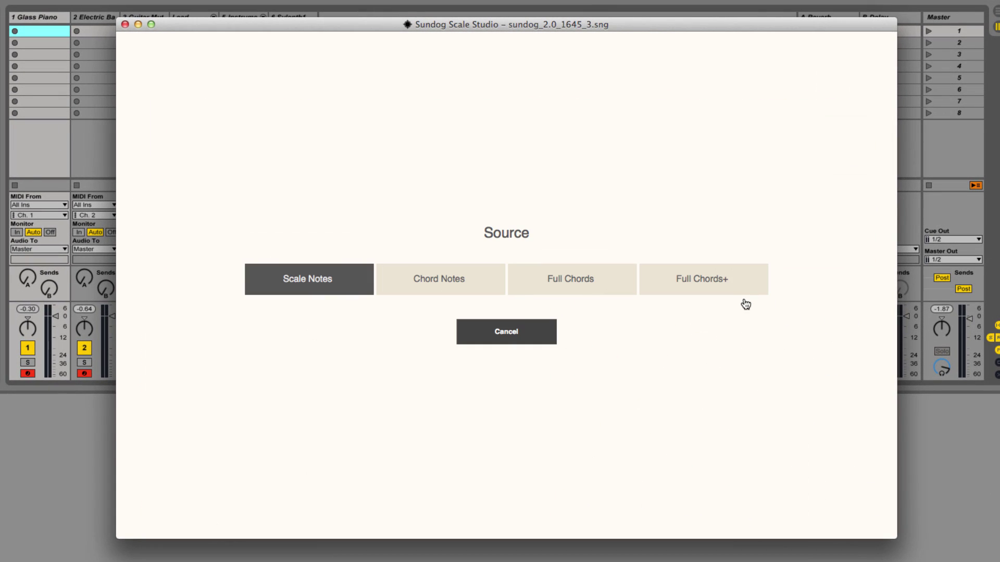
pyautogui.click(587, 289)
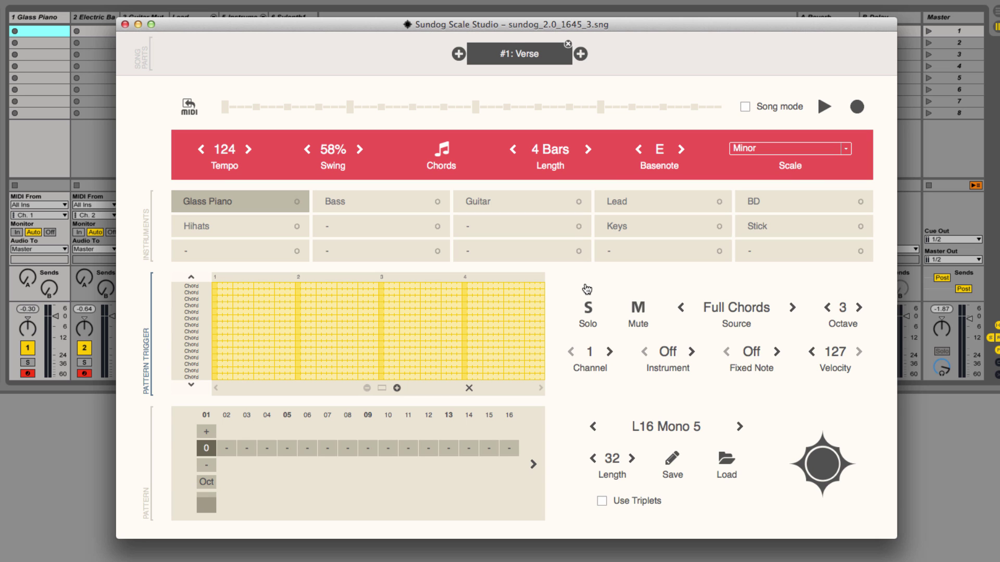
pyautogui.click(672, 432)
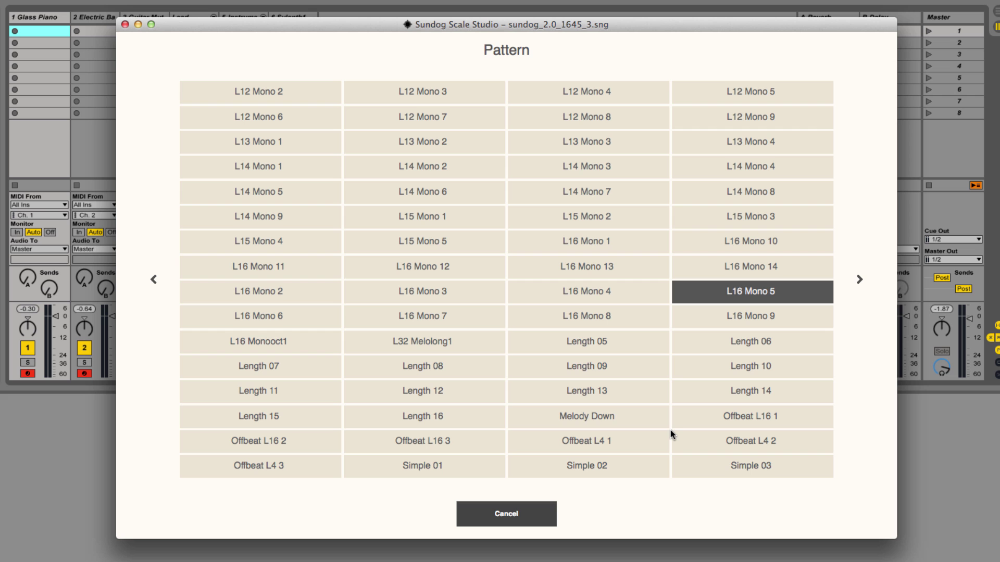
pyautogui.click(155, 281)
pyautogui.click(155, 281)
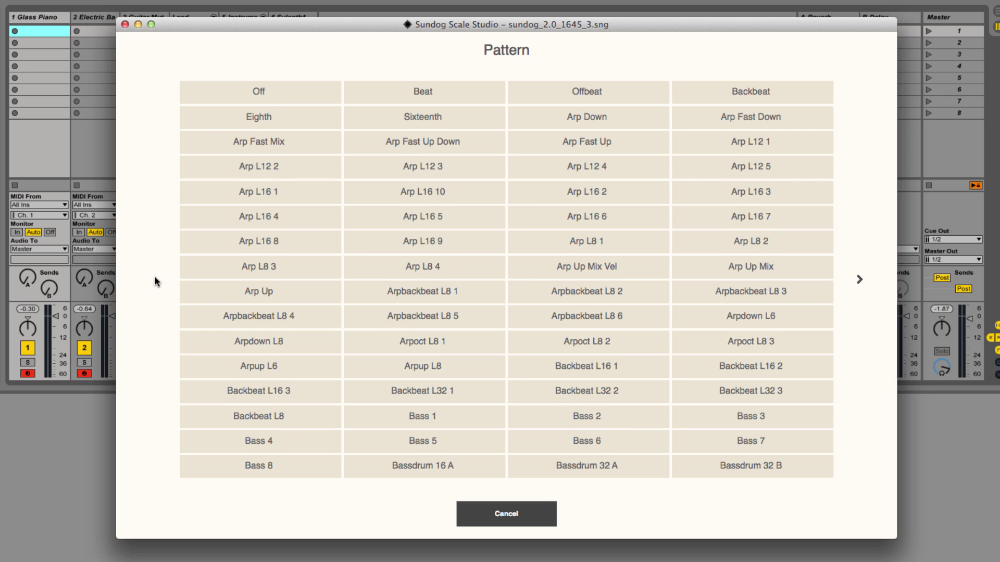
pyautogui.click(253, 94)
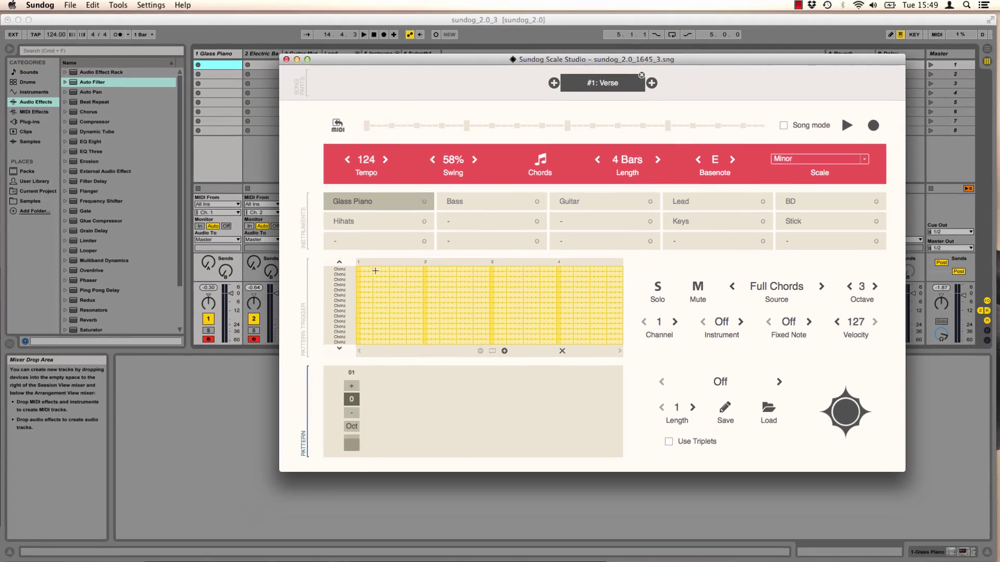
# Draw one trigger across all four bars on the Glass Piano's lowest chord row and listen to the verse
pyautogui.moveTo(361, 339); pyautogui.dragTo(625, 344)
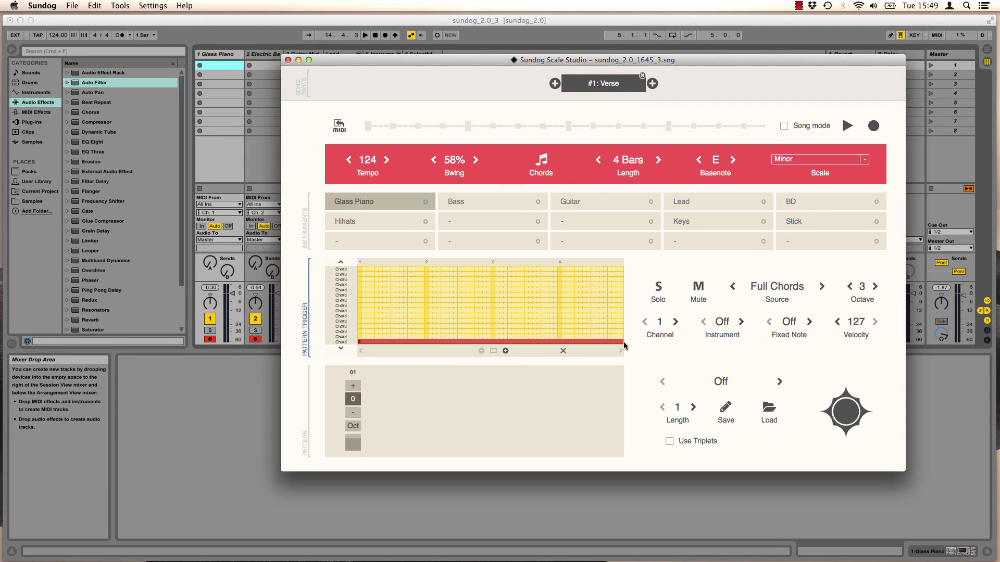
pyautogui.press('space')
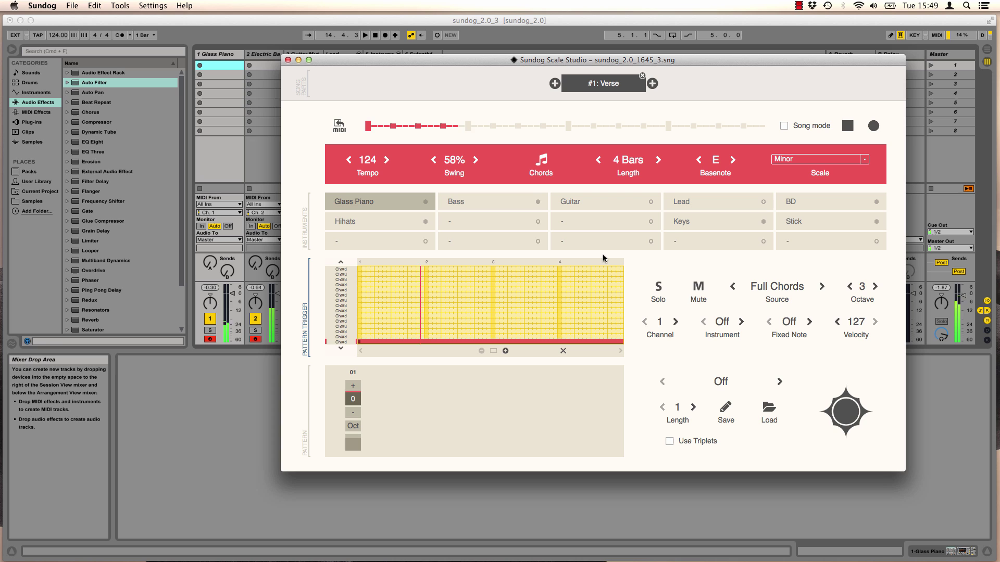
pyautogui.press('space')
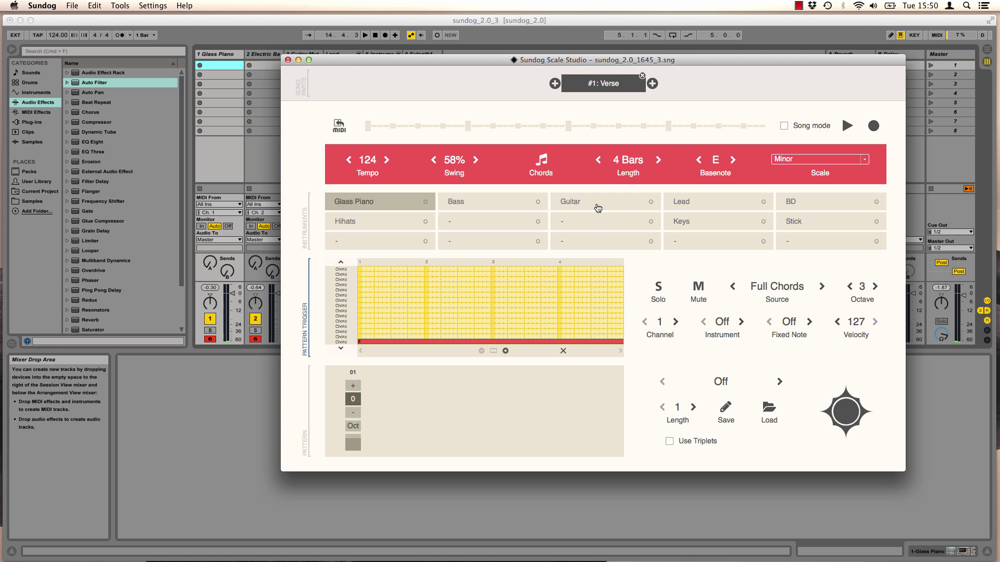
# Trigger the Guitar's lowest row across all four bars and set its source to Chord Notes, auditioning it solo and with the full verse
pyautogui.click(598, 208)
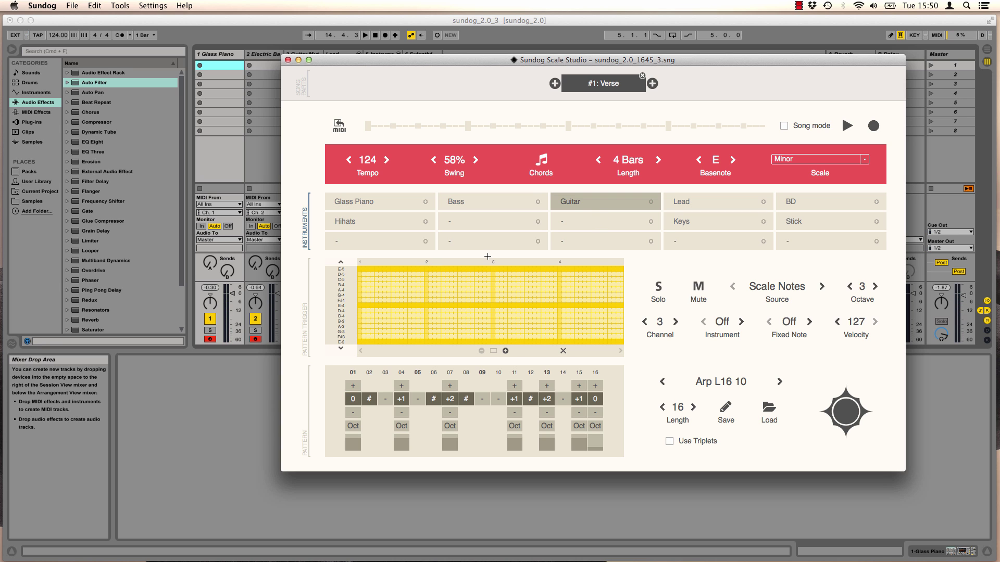
pyautogui.moveTo(359, 341); pyautogui.dragTo(621, 345)
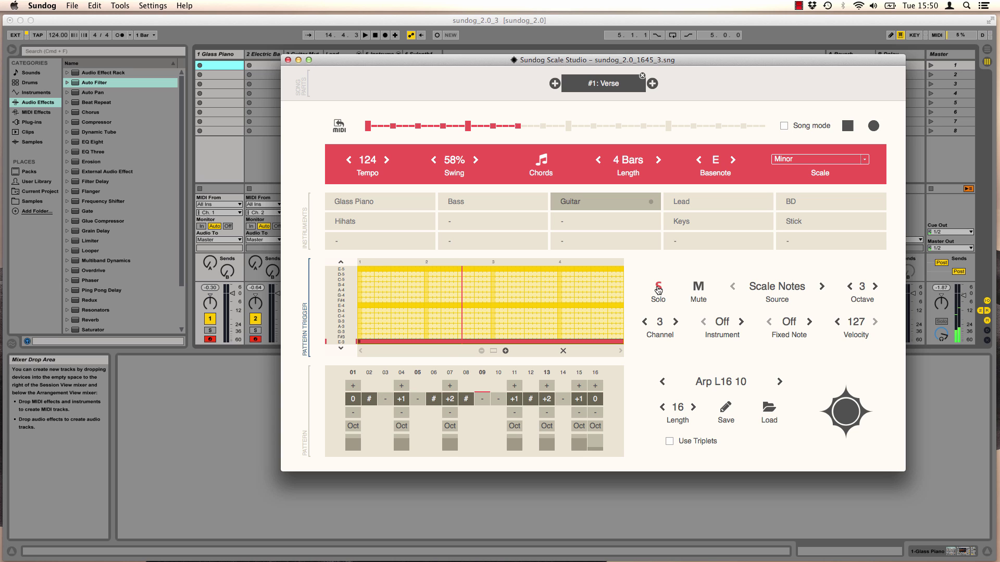
pyautogui.click(772, 288)
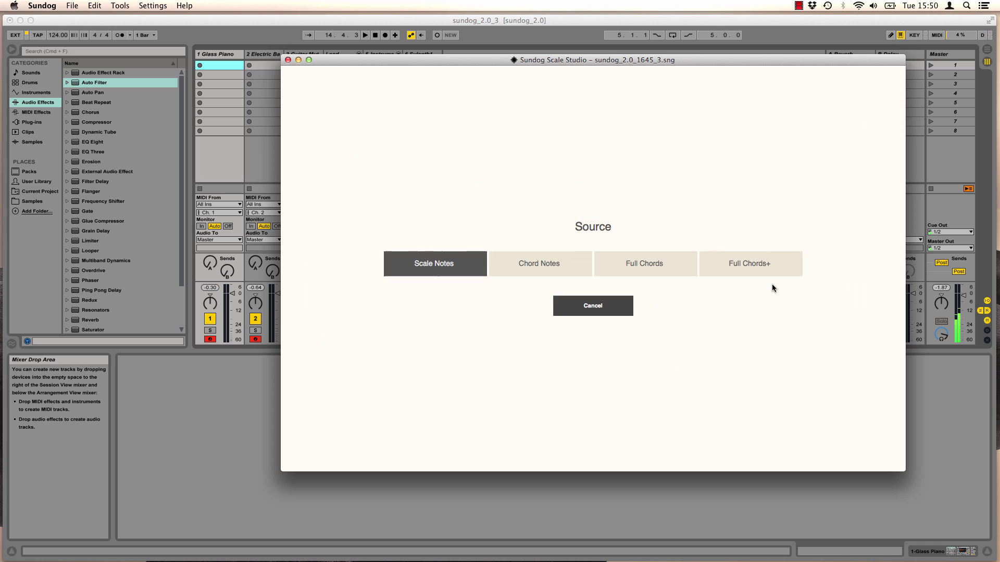
pyautogui.click(559, 267)
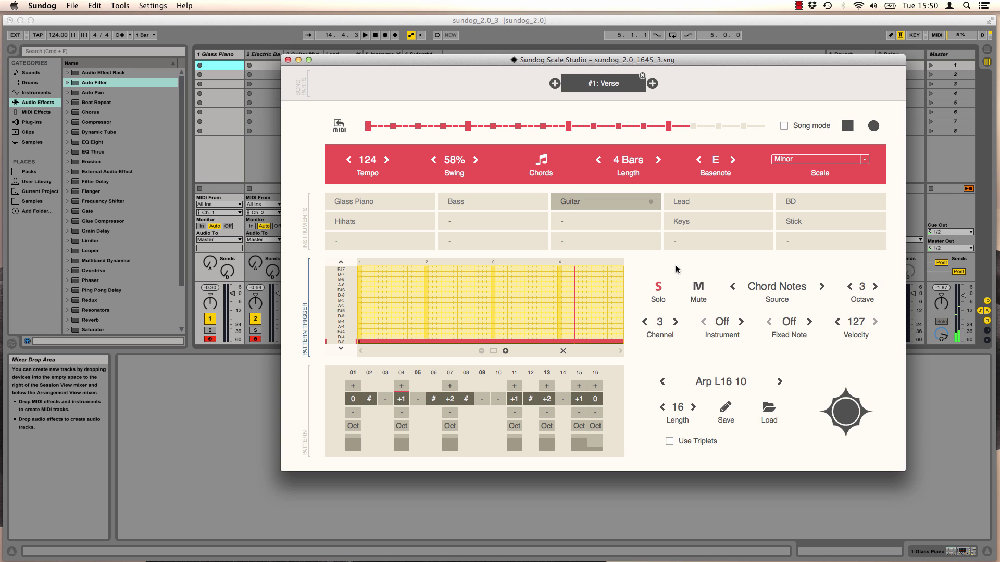
pyautogui.press('space')
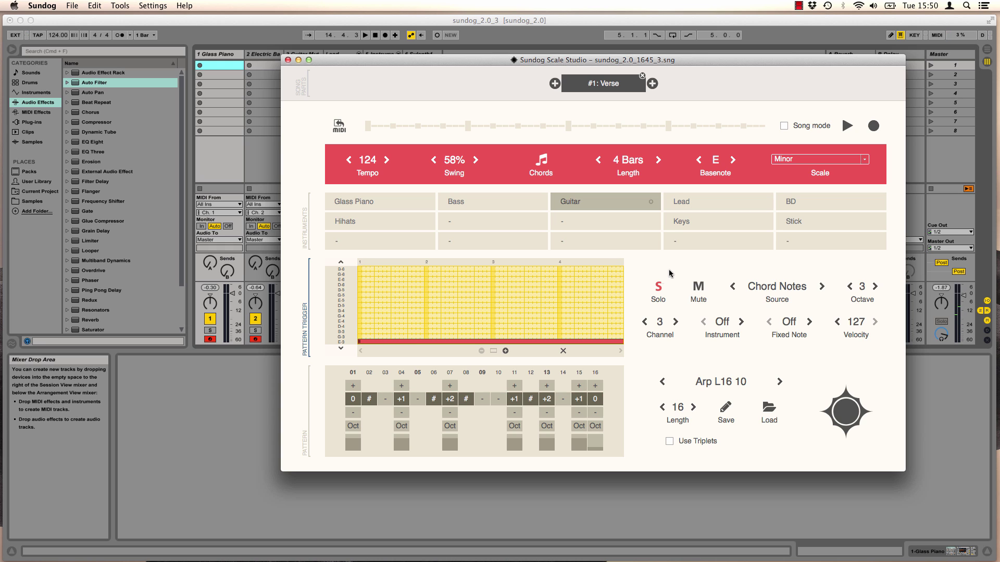
pyautogui.press('space')
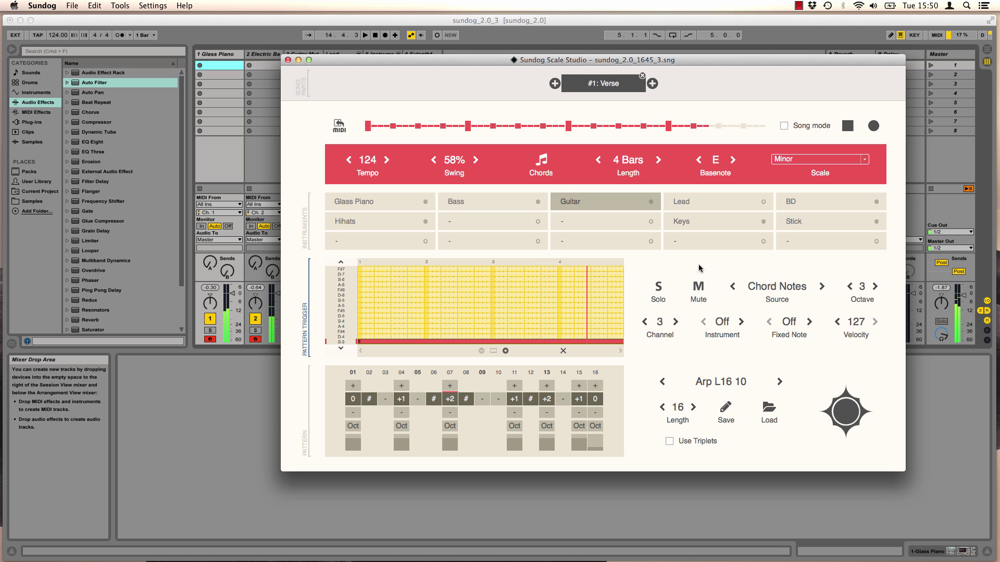
pyautogui.press('space')
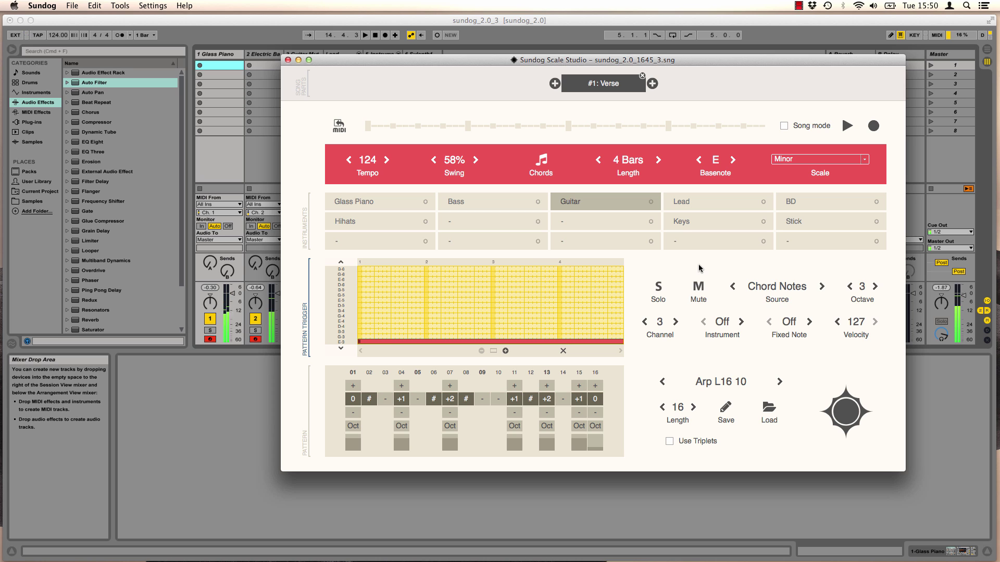
# Set the Lead instrument's pattern to Off
pyautogui.click(718, 201)
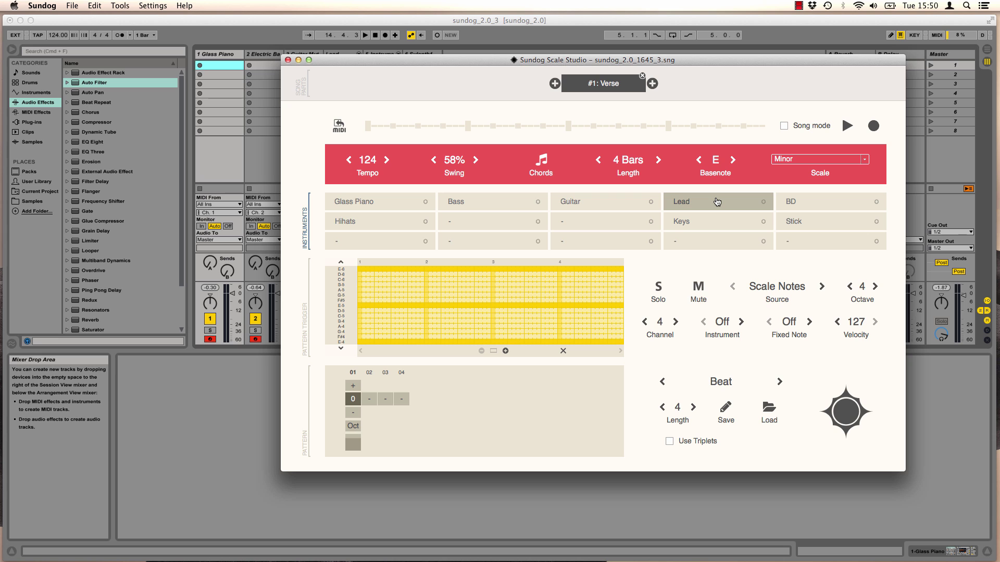
pyautogui.click(724, 384)
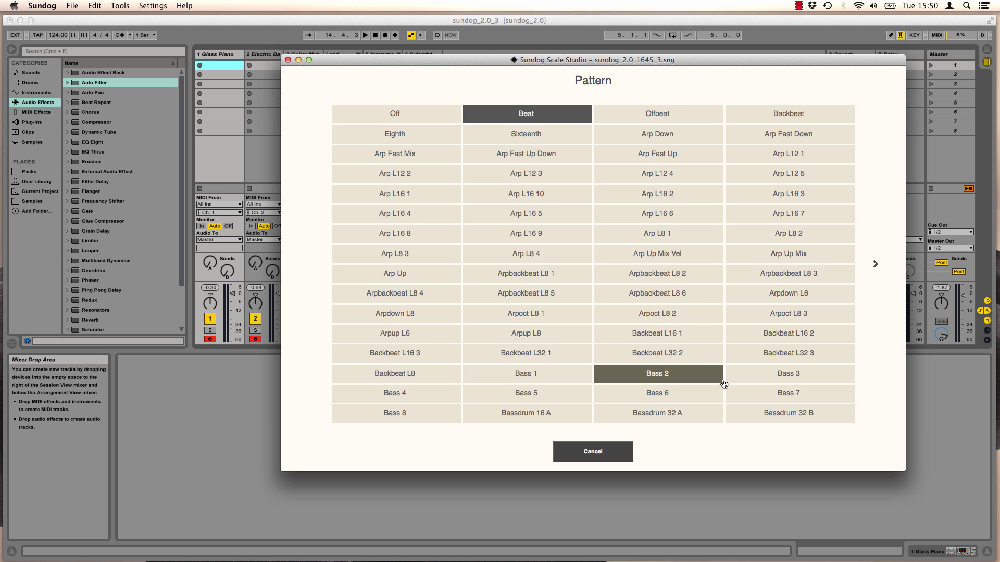
pyautogui.click(432, 119)
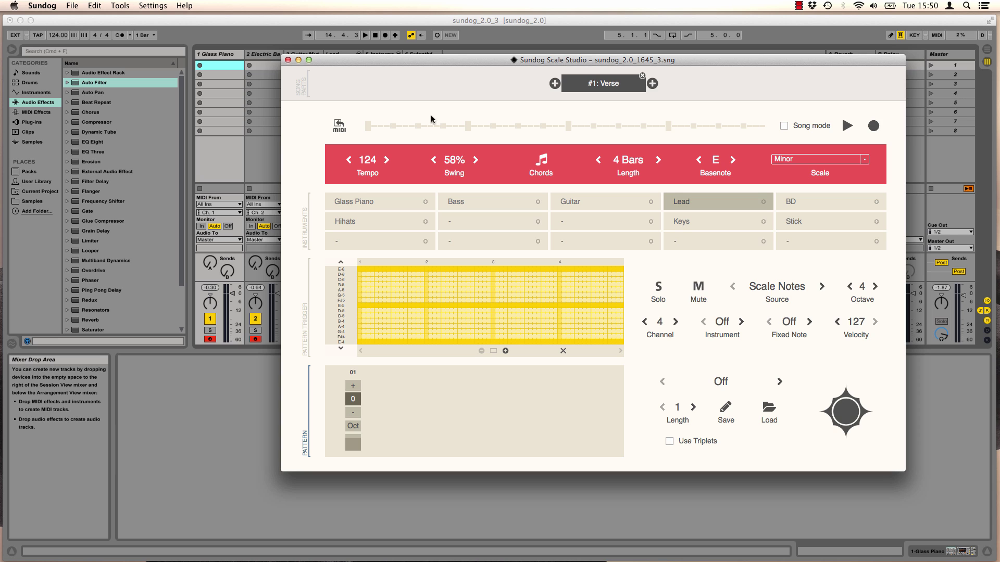
# Record a four-bar Lead melody with the notes E5, B5, E5, D5, E5, F#5, G5, A5, B5, D6 and C6
pyautogui.click(873, 126)
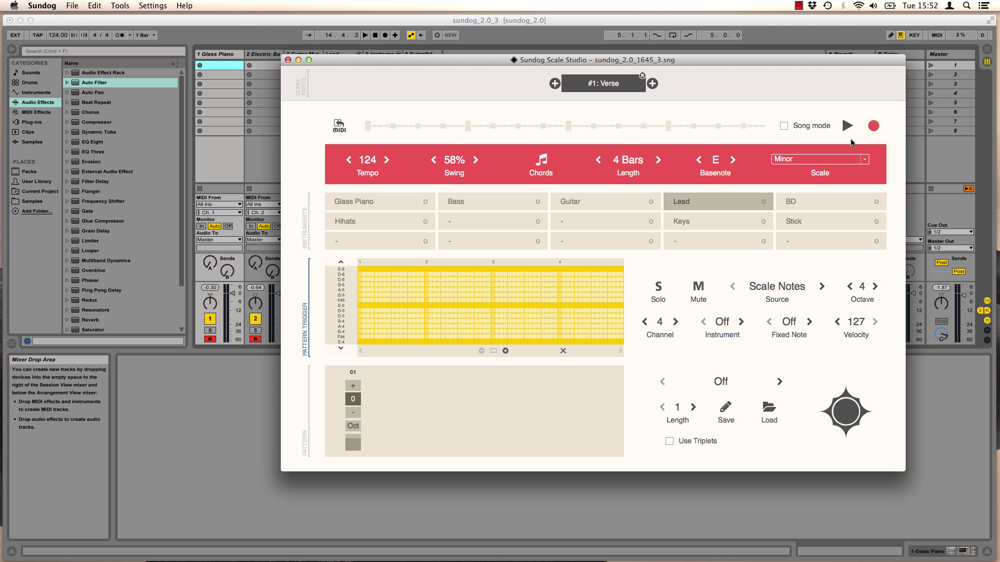
pyautogui.press('space')
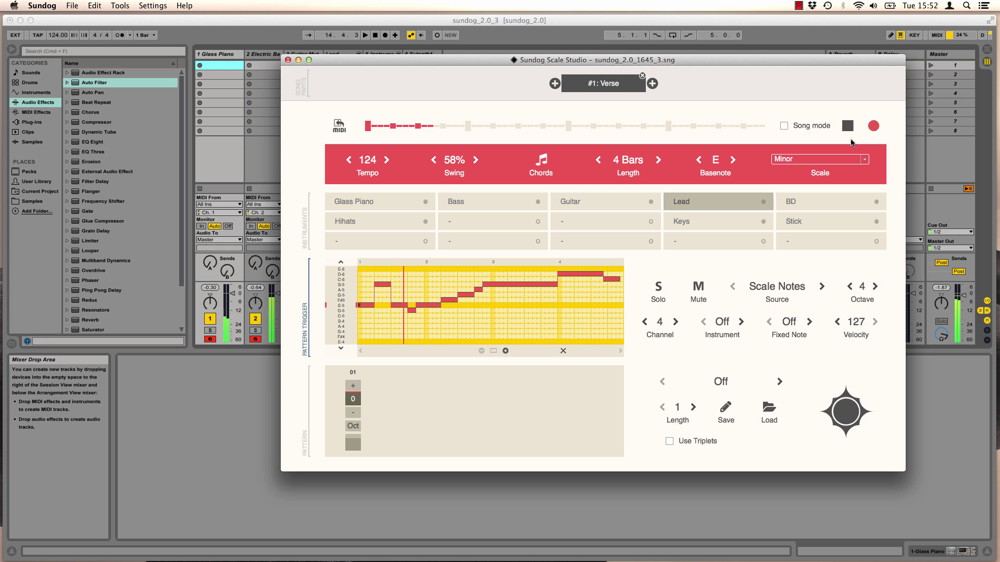
pyautogui.press('space')
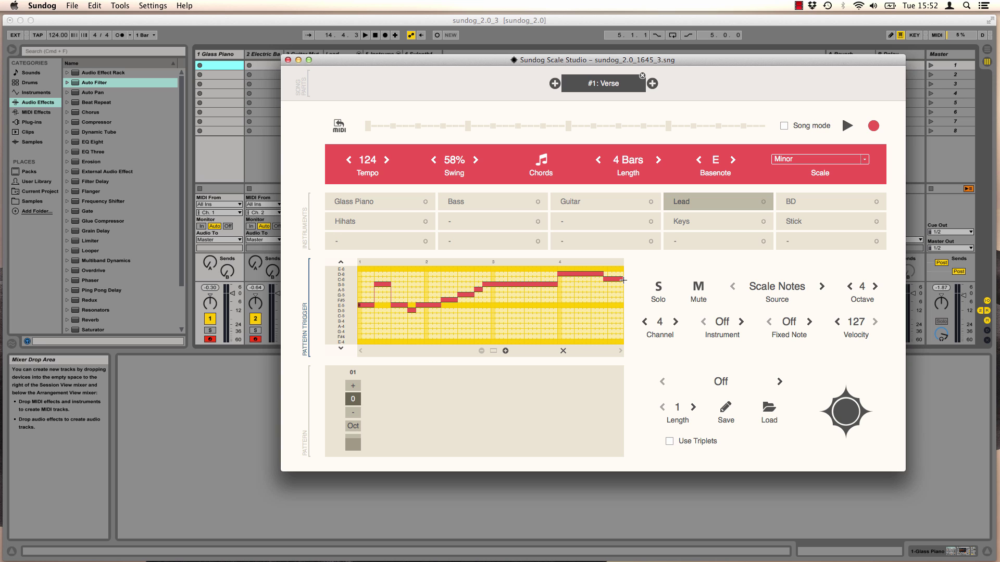
# Extend the Lead melody's D6 note slightly into the final C6 note, play back the verse and turn recording off
pyautogui.press('space')
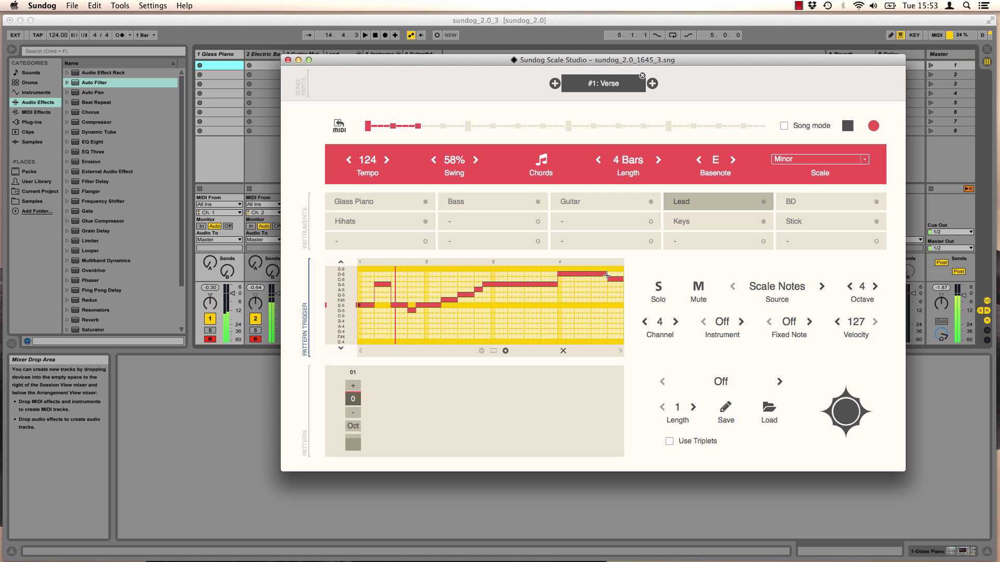
pyautogui.press('space')
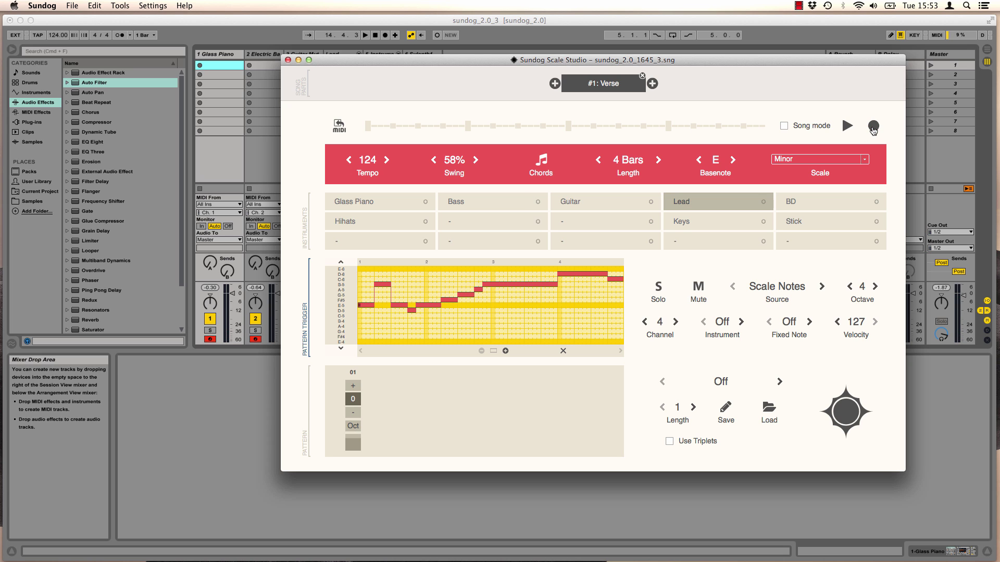
# Move the Sundog Scale Studio window to uncover the Ableton Live tracks
pyautogui.moveTo(498, 61); pyautogui.dragTo(488, 112)
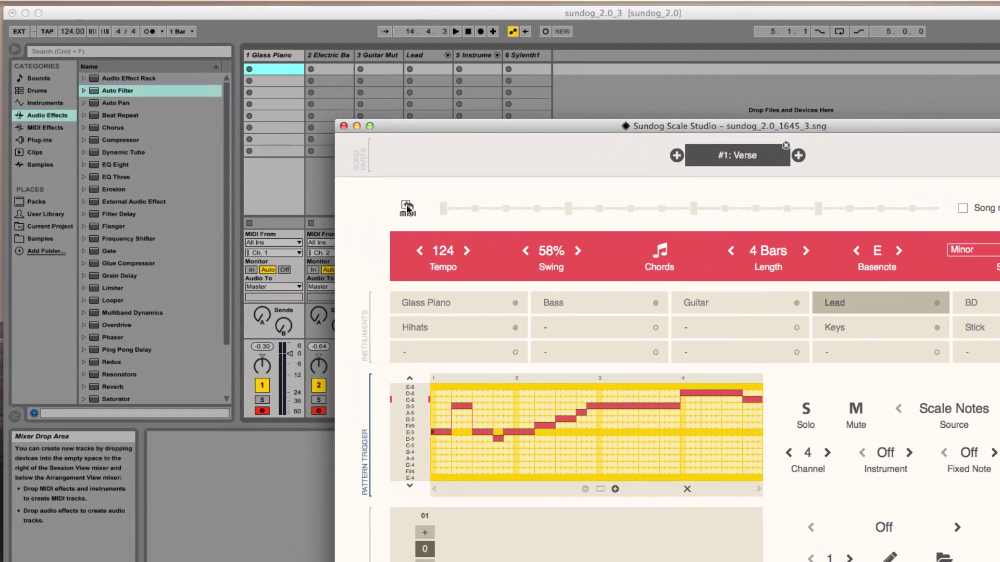